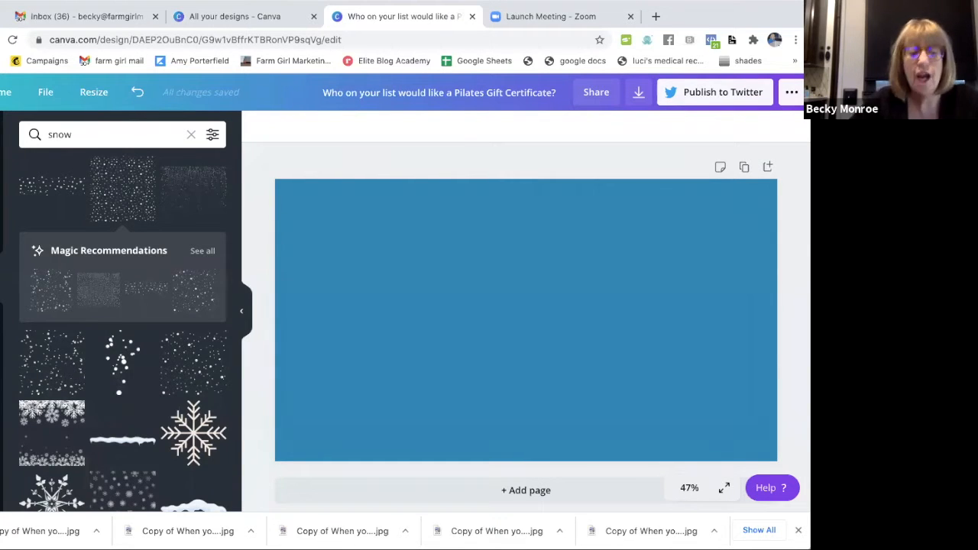
# Step: Search the graphic elements for "let it snow"
pyautogui.click(96, 136)
pyautogui.moveTo(92, 136); pyautogui.dragTo(1, 133)
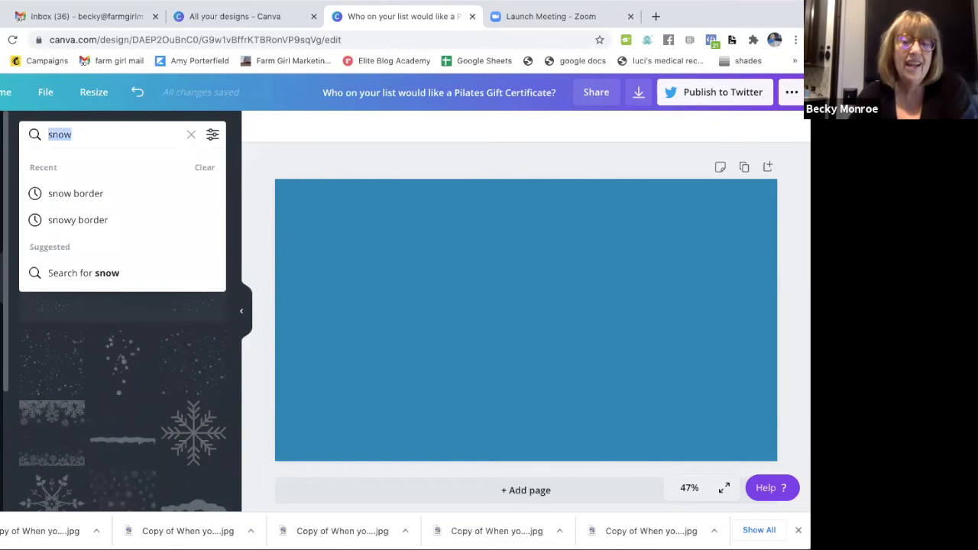
pyautogui.write('let it snow')
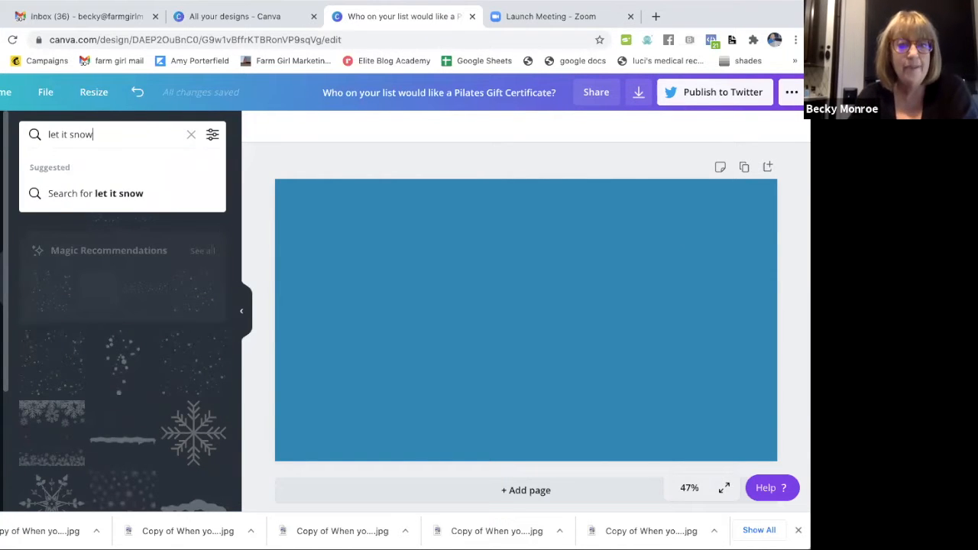
pyautogui.press('Return')
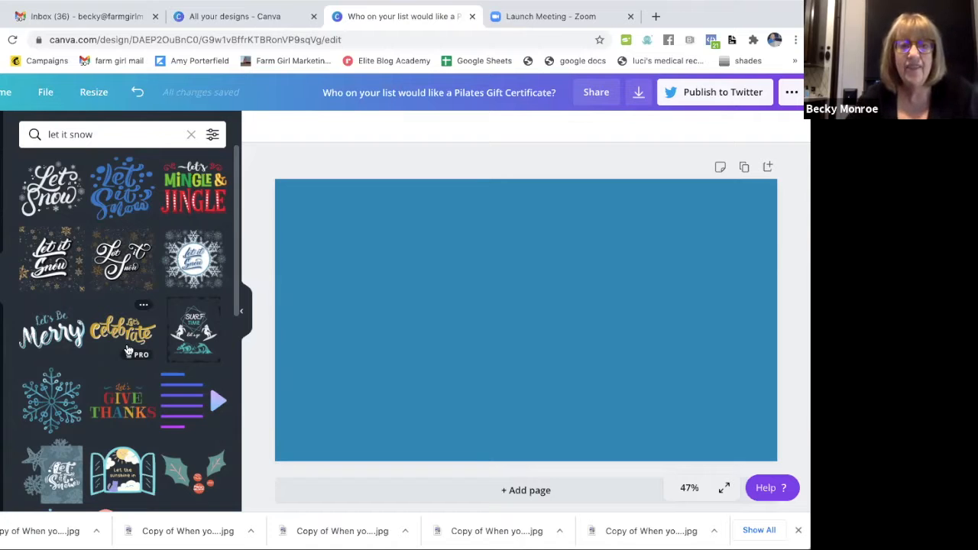
# Step: Search the graphic elements for "snow"
pyautogui.click(109, 134)
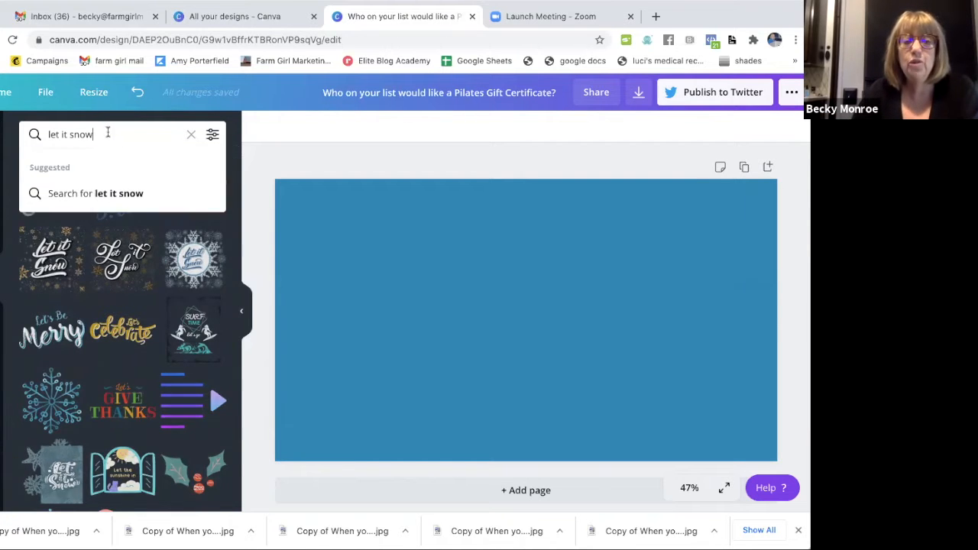
pyautogui.write('snow')
pyautogui.press('Return')
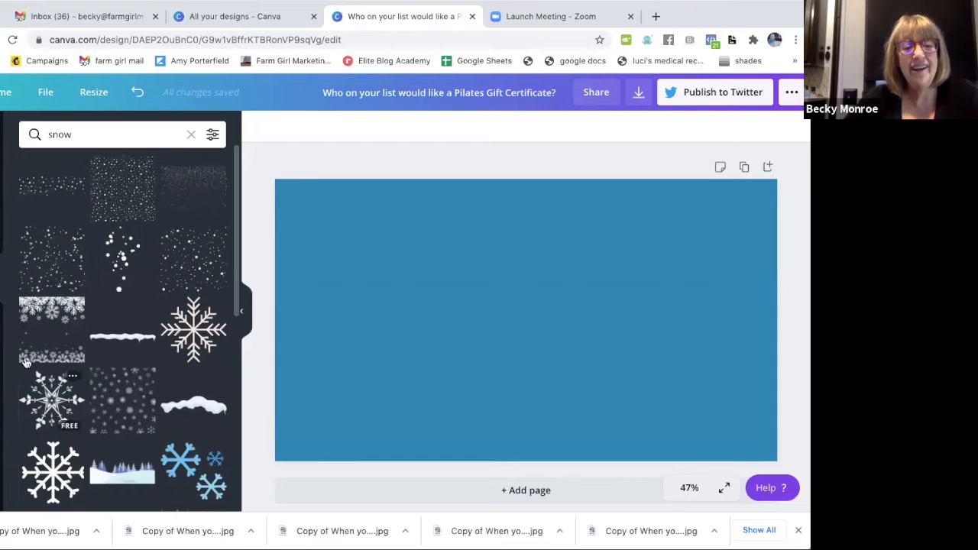
# Step: Try the scattered snow-dot graphic enlarged across the blue background, and delete it from the page
pyautogui.click(44, 268)
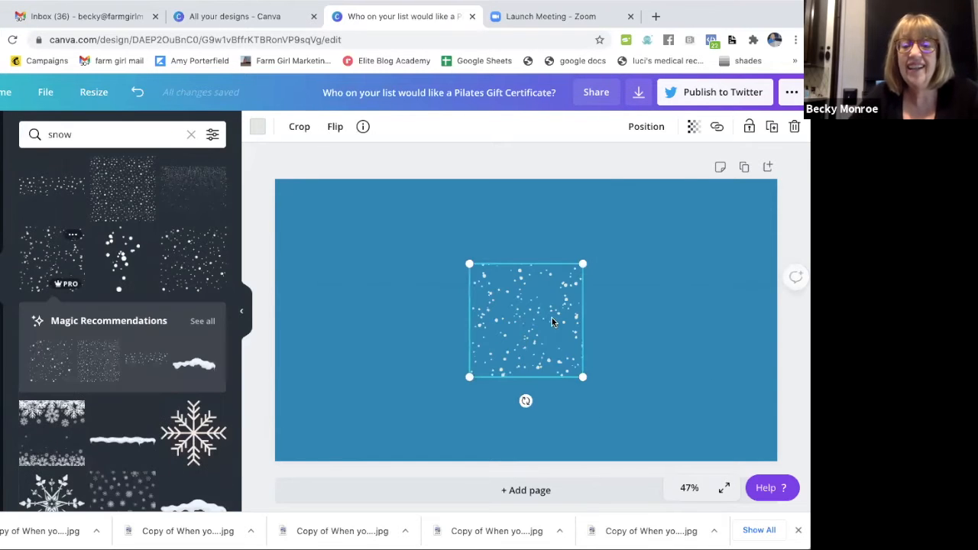
pyautogui.moveTo(502, 317); pyautogui.dragTo(309, 232)
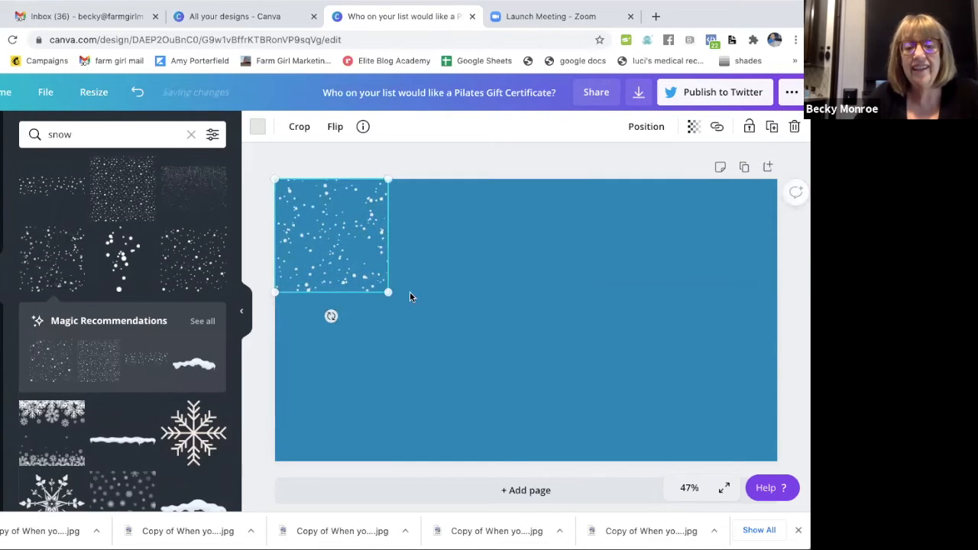
pyautogui.moveTo(390, 291); pyautogui.dragTo(810, 512)
pyautogui.click(541, 323)
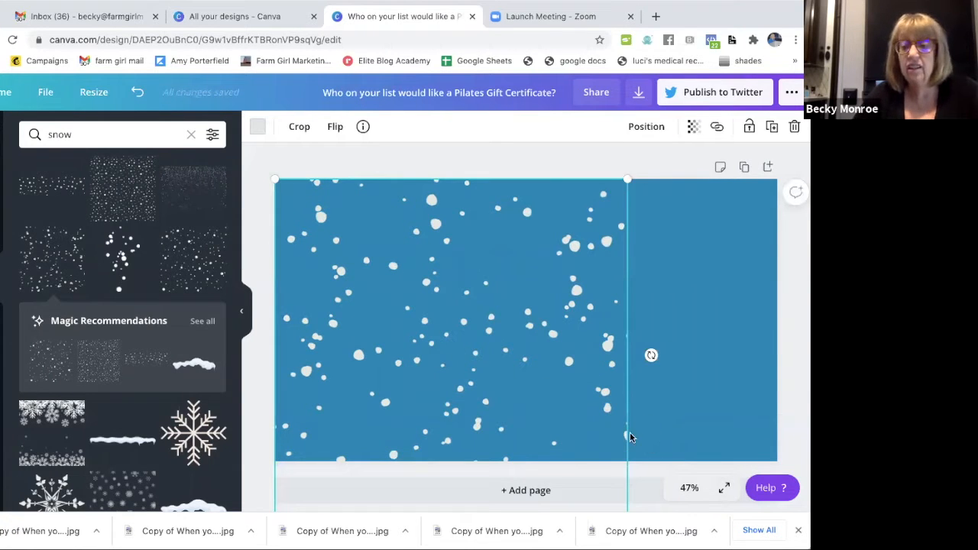
pyautogui.moveTo(623, 436); pyautogui.dragTo(777, 371)
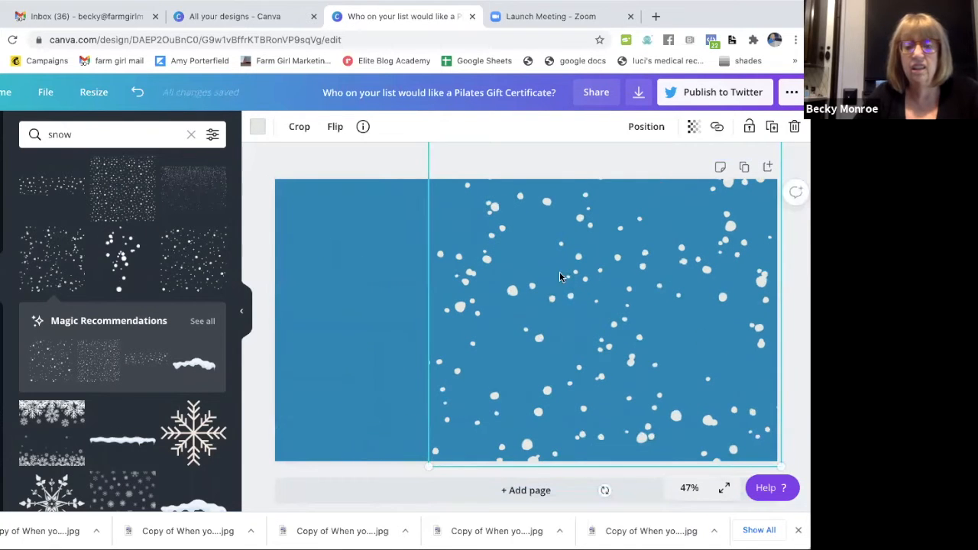
pyautogui.moveTo(427, 464); pyautogui.dragTo(263, 519)
pyautogui.moveTo(143, 506); pyautogui.dragTo(78, 515)
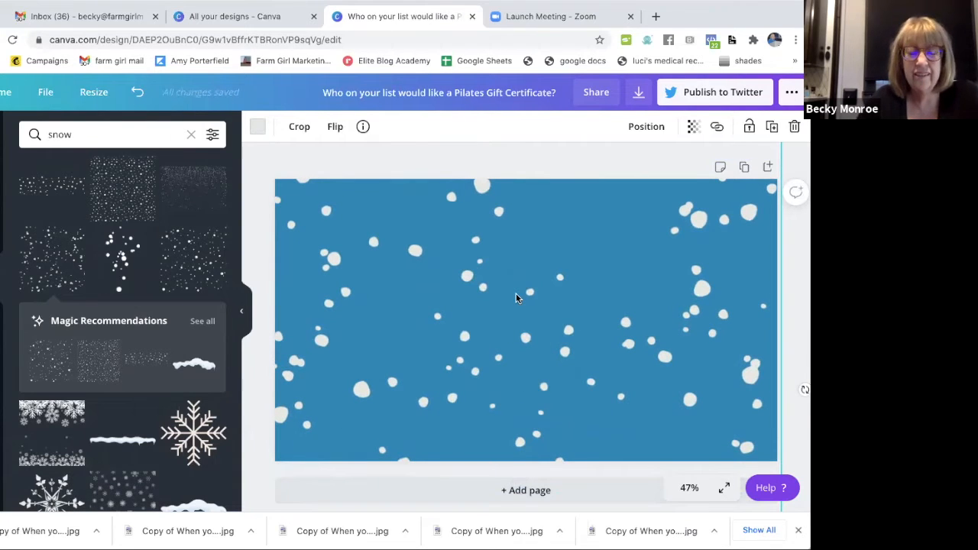
pyautogui.press('Delete')
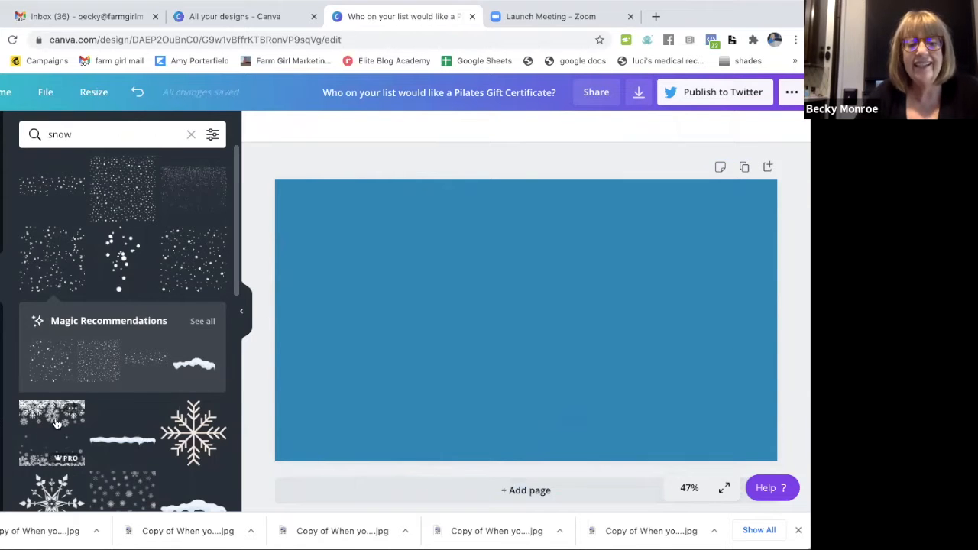
# Step: Add the snowflake-and-swirl border graphic and enlarge it to span the full width of the blue page
pyautogui.scroll(-4, 195, 418)
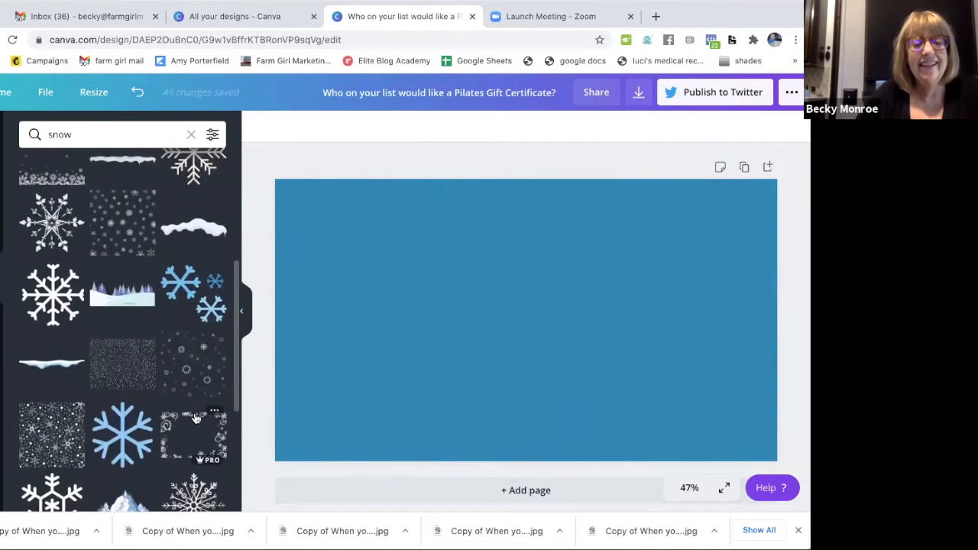
pyautogui.scroll(-2, 195, 418)
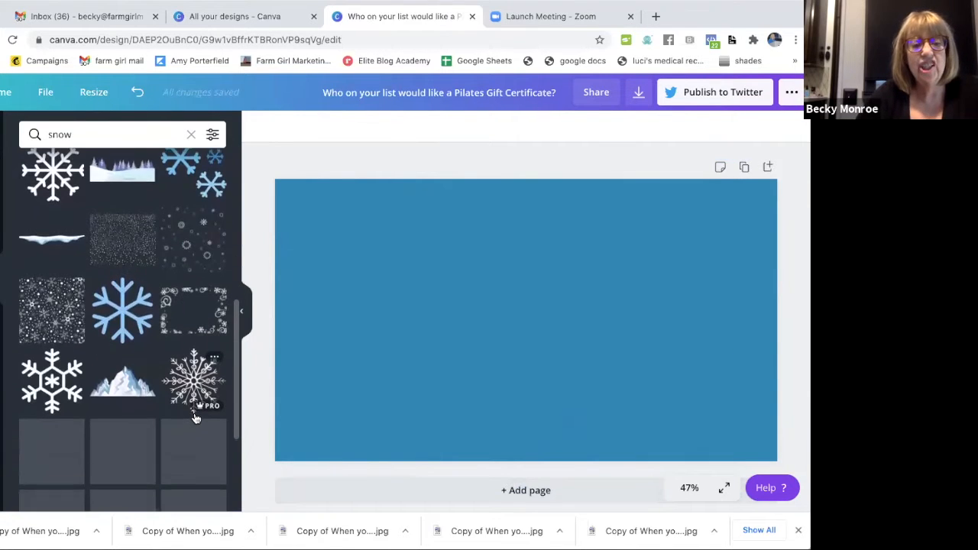
pyautogui.click(188, 322)
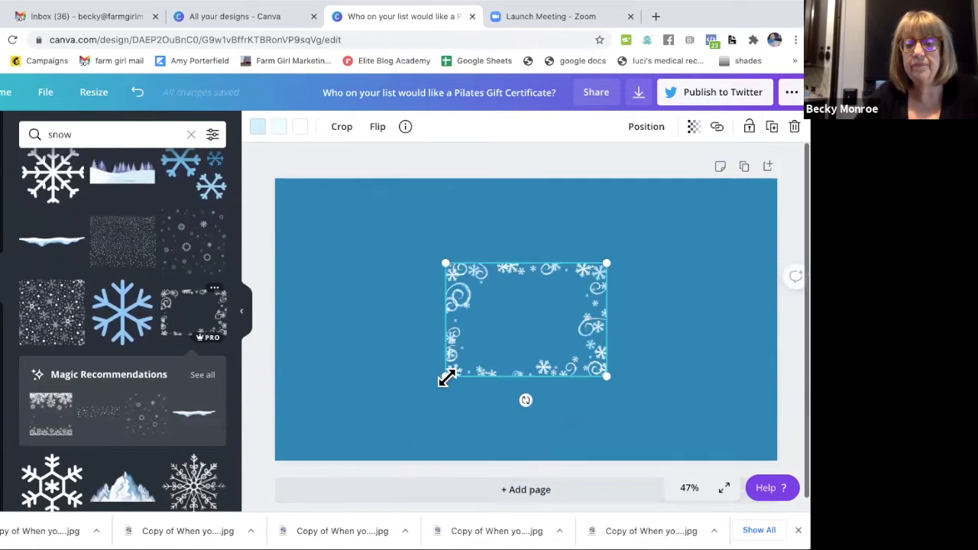
pyautogui.moveTo(446, 376); pyautogui.dragTo(282, 489)
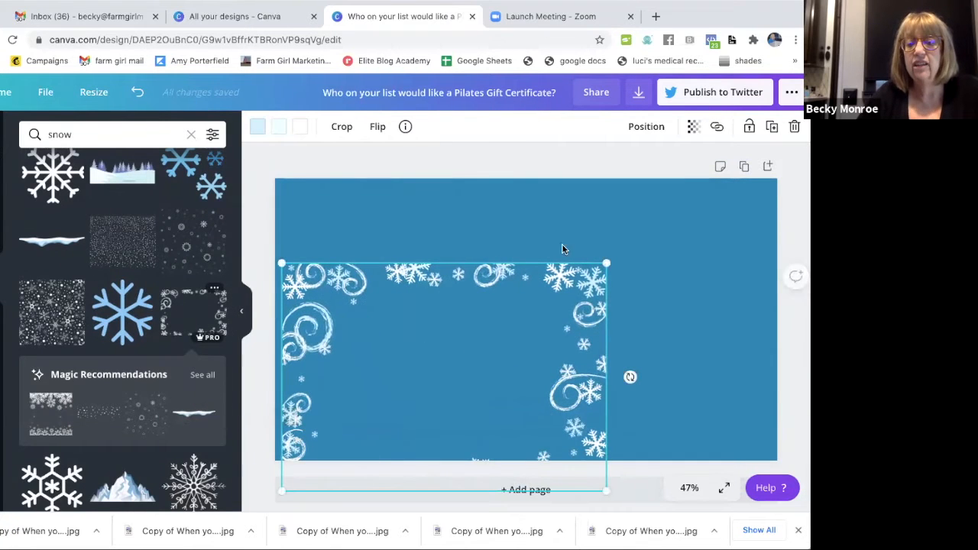
pyautogui.moveTo(701, 258); pyautogui.dragTo(766, 302)
pyautogui.moveTo(626, 357); pyautogui.dragTo(589, 395)
pyautogui.moveTo(770, 178); pyautogui.dragTo(780, 171)
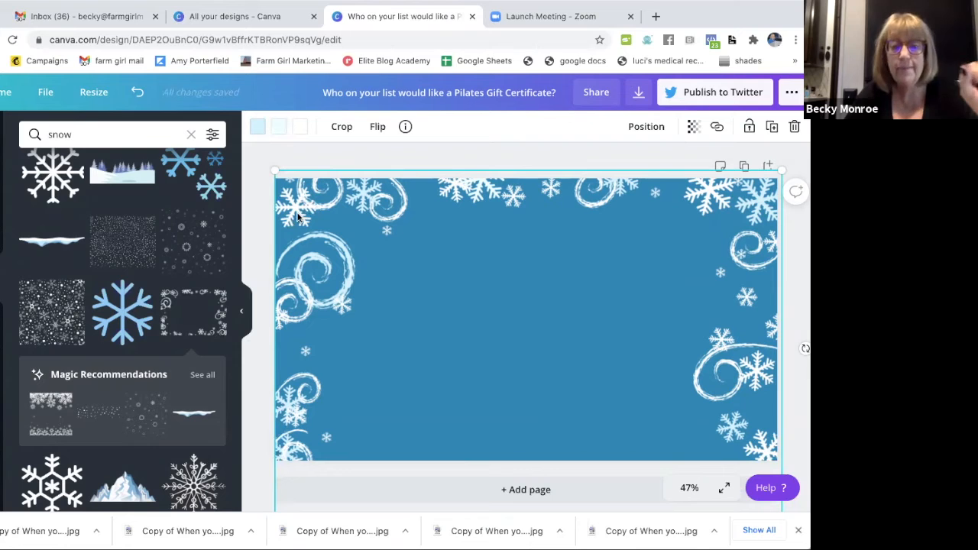
# Step: Try recolouring the white parts of the snowflake border with the studio 54 palette's purple, and undo it
pyautogui.click(300, 127)
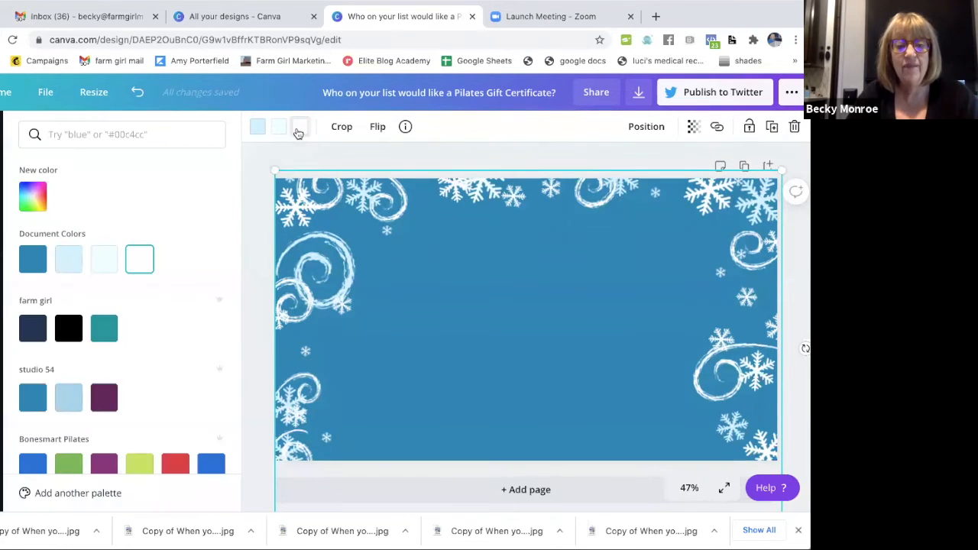
pyautogui.click(107, 397)
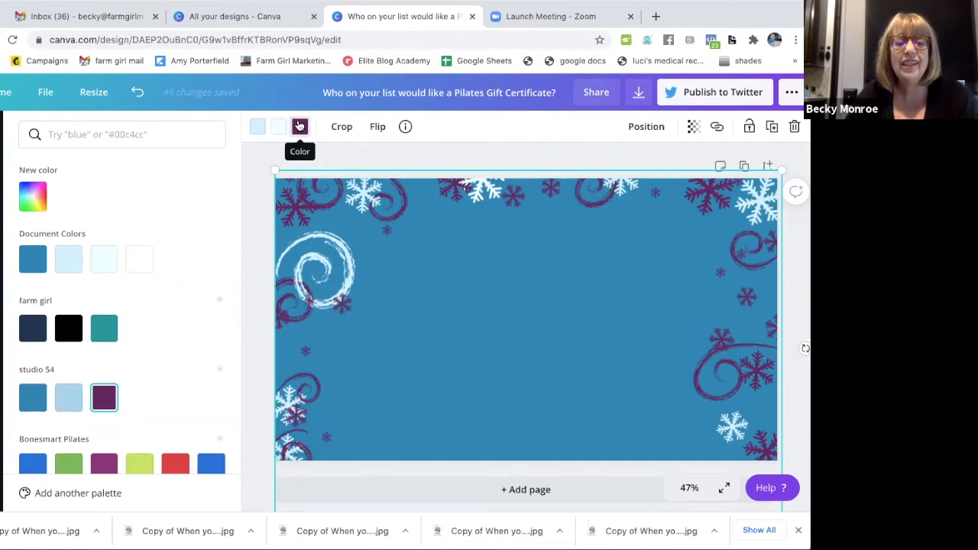
pyautogui.click(137, 91)
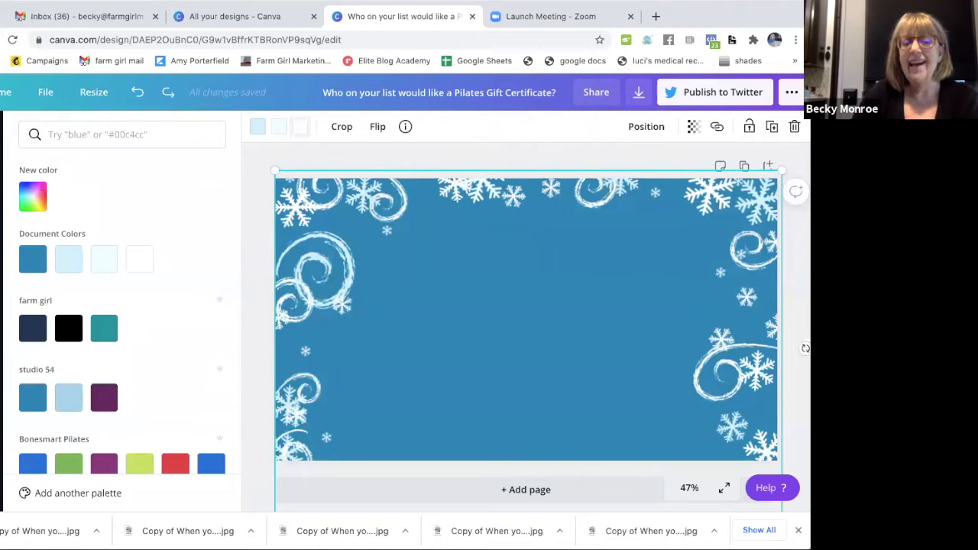
# Step: Search the graphic elements for "santa and his list"
pyautogui.click(66, 134)
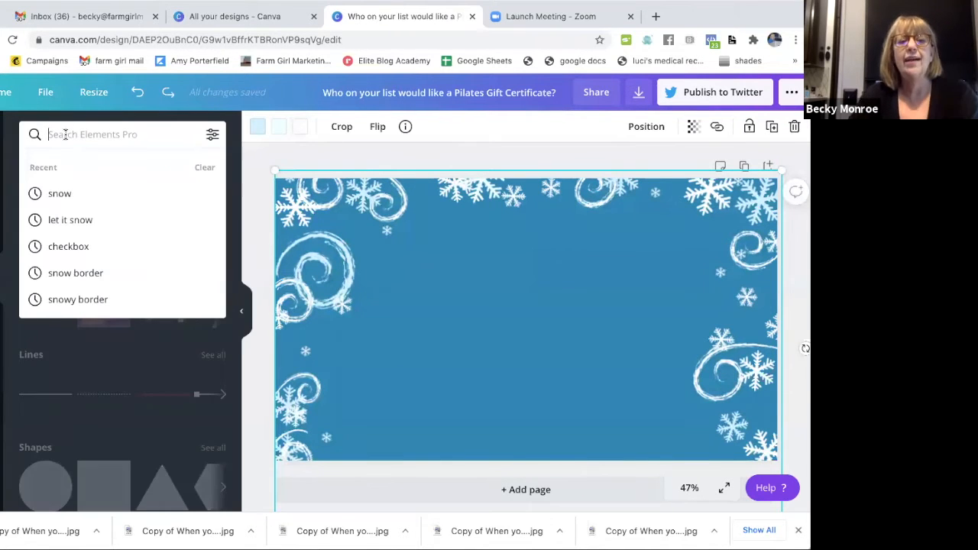
pyautogui.write('santa ')
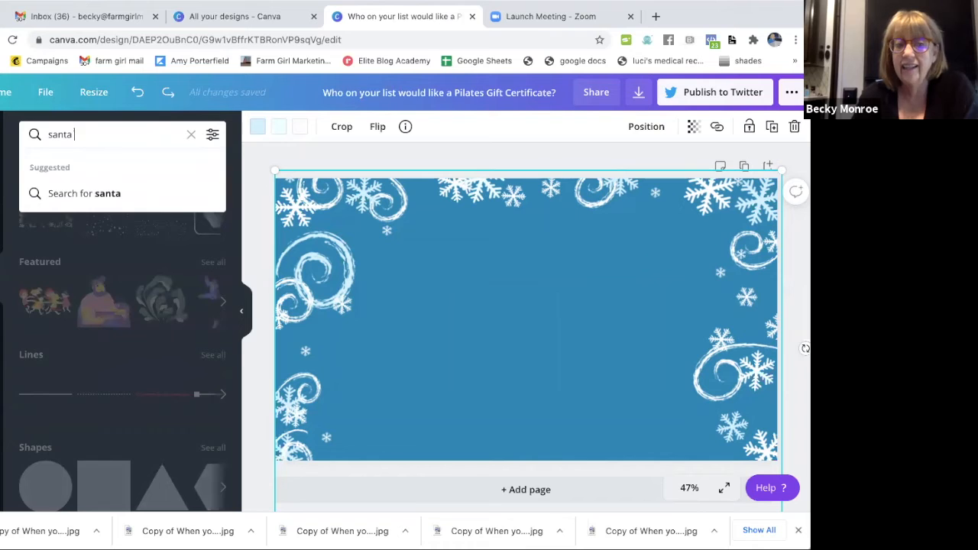
pyautogui.write('and his list')
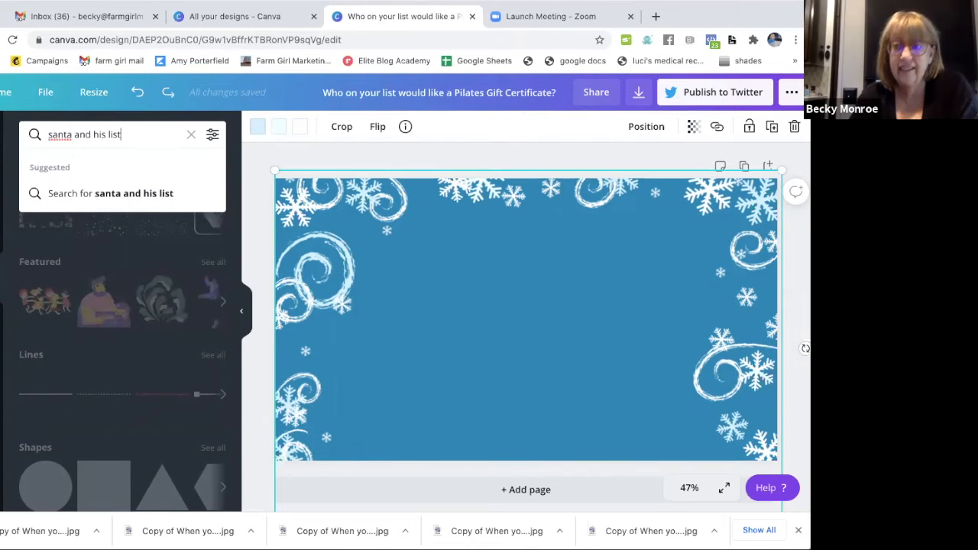
pyautogui.press('Return')
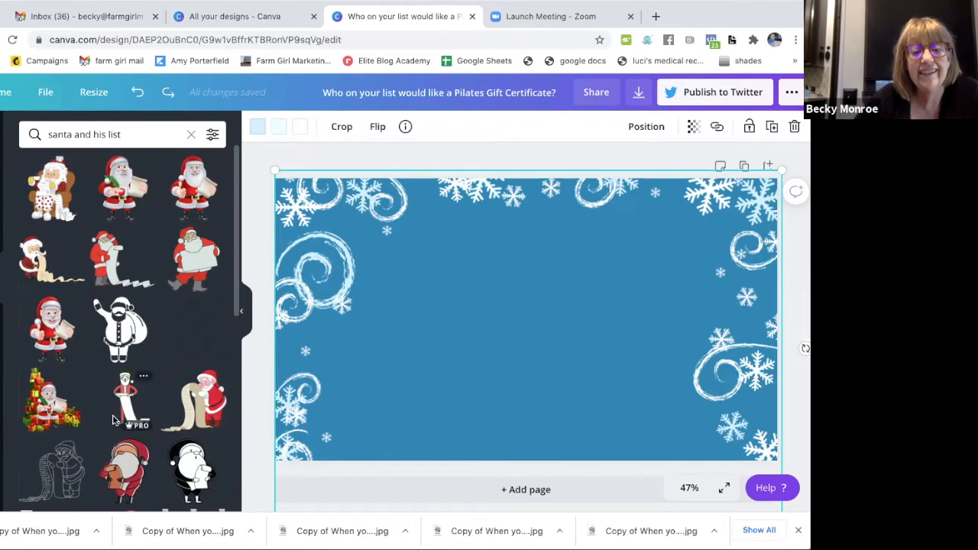
# Step: Find the Santa in a red suit reading a long unrolled beige scroll and add him to the page
pyautogui.scroll(-5, 119, 424)
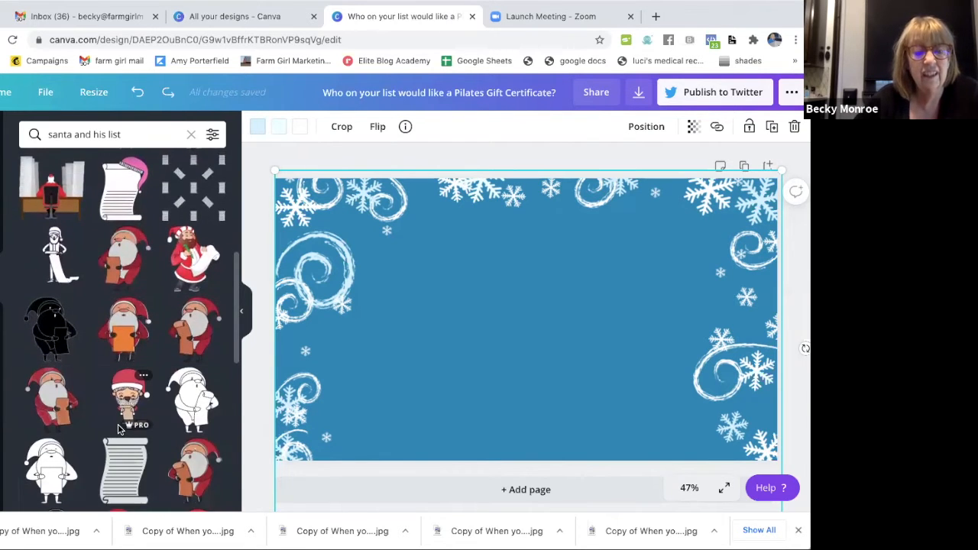
pyautogui.scroll(-4, 117, 426)
pyautogui.scroll(-4, 118, 430)
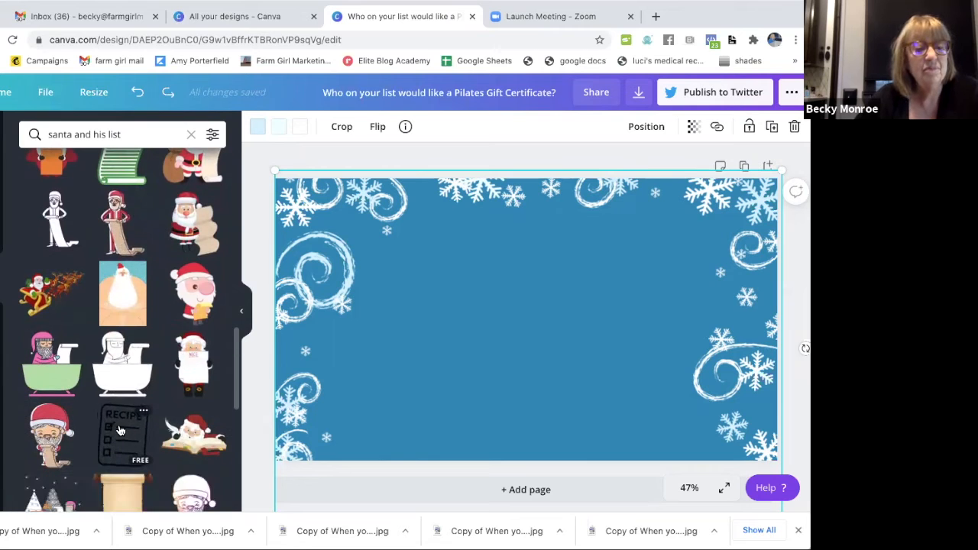
pyautogui.scroll(-3, 119, 430)
pyautogui.scroll(-3, 118, 430)
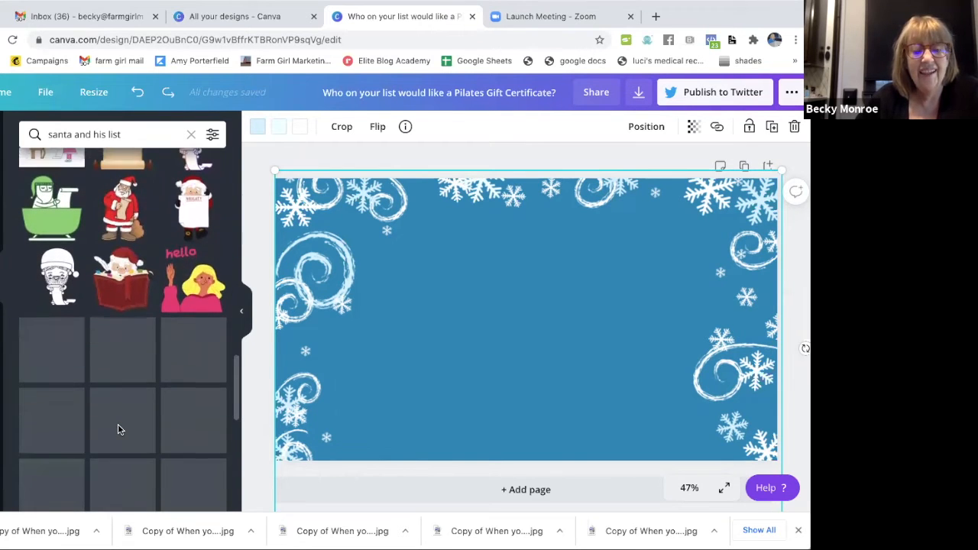
pyautogui.scroll(-2, 118, 430)
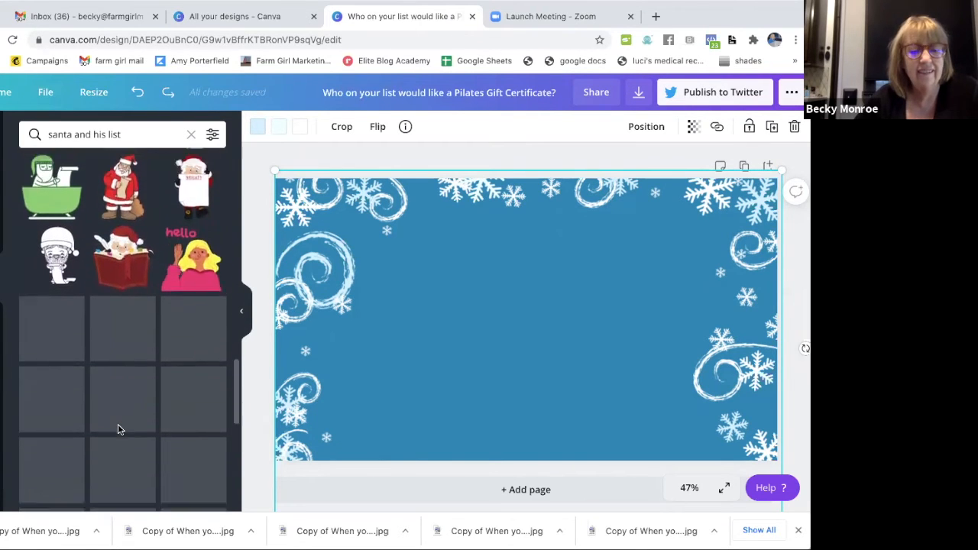
pyautogui.scroll(1, 120, 431)
pyautogui.scroll(-2, 120, 431)
pyautogui.scroll(2, 120, 431)
pyautogui.scroll(-2, 120, 431)
pyautogui.scroll(-2, 118, 430)
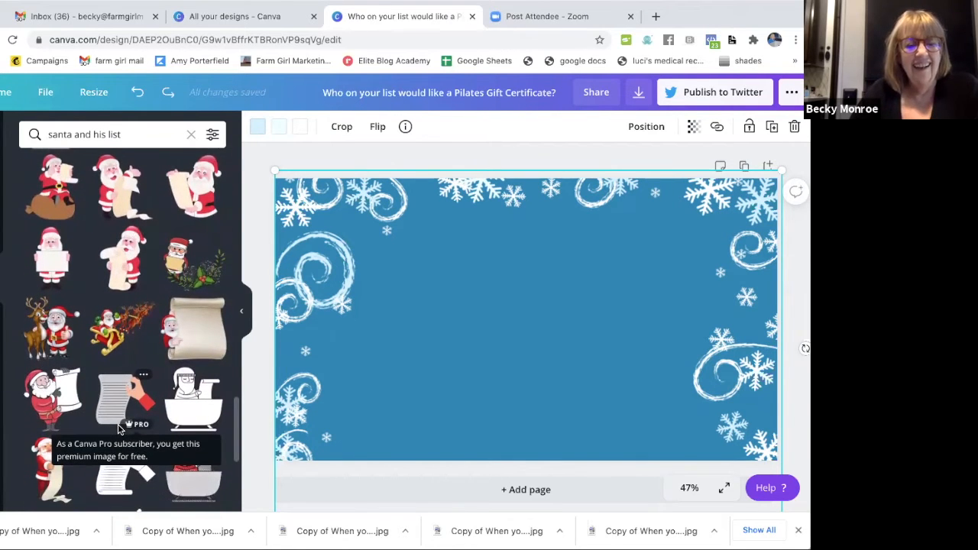
pyautogui.scroll(-3, 118, 430)
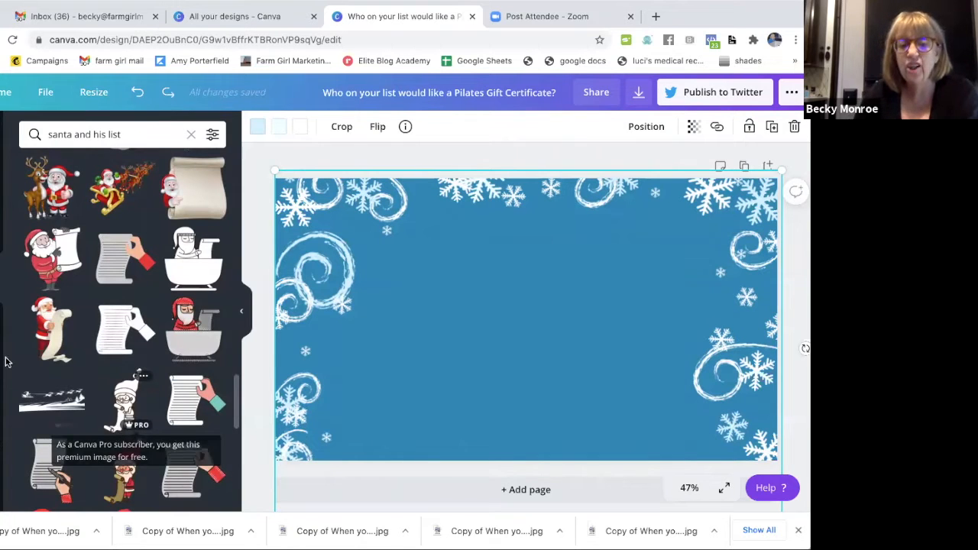
pyautogui.click(52, 341)
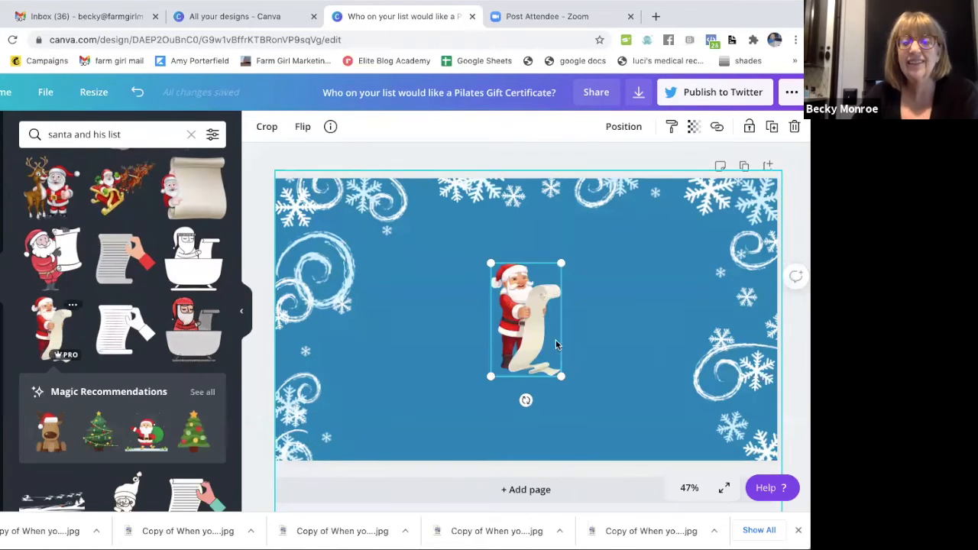
# Step: Enlarge the Santa graphic to nearly the page's height and place it over the left half of the design
pyautogui.moveTo(485, 372); pyautogui.dragTo(286, 404)
pyautogui.moveTo(561, 262); pyautogui.dragTo(635, 221)
pyautogui.moveTo(498, 323); pyautogui.dragTo(382, 284)
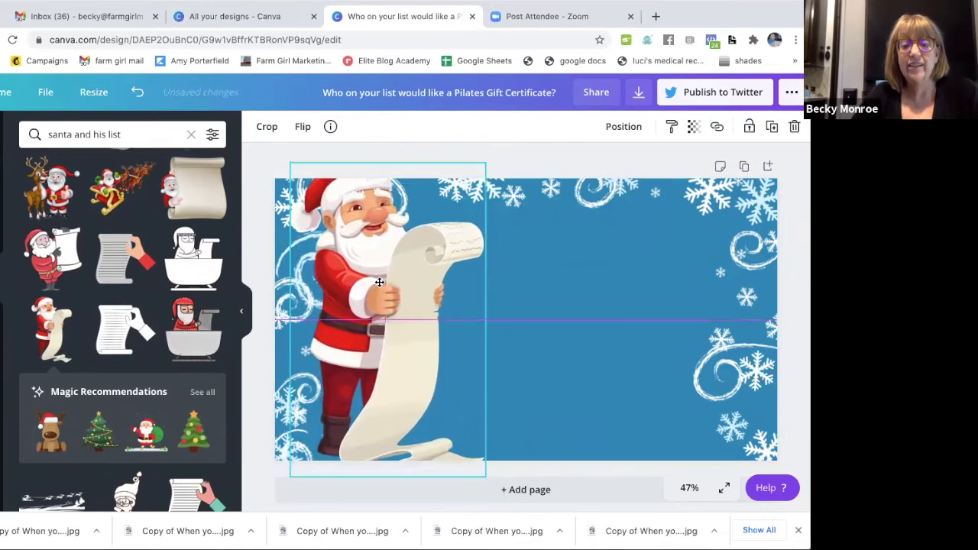
pyautogui.moveTo(485, 163); pyautogui.dragTo(462, 201)
pyautogui.moveTo(379, 327); pyautogui.dragTo(403, 323)
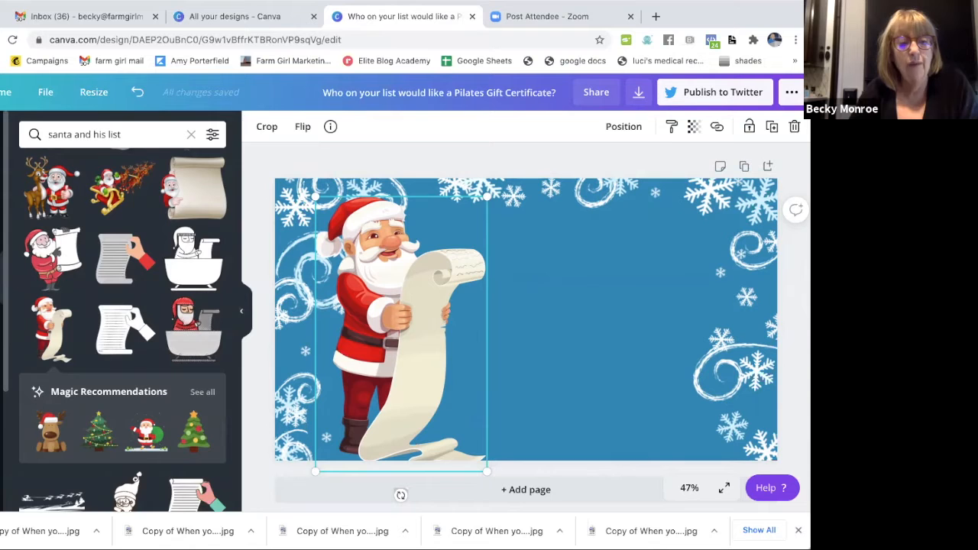
# Step: Add a subheading reading "Who on your list would love a Pilates Gift Certificate?" to the page
pyautogui.click(2, 324)
pyautogui.click(106, 236)
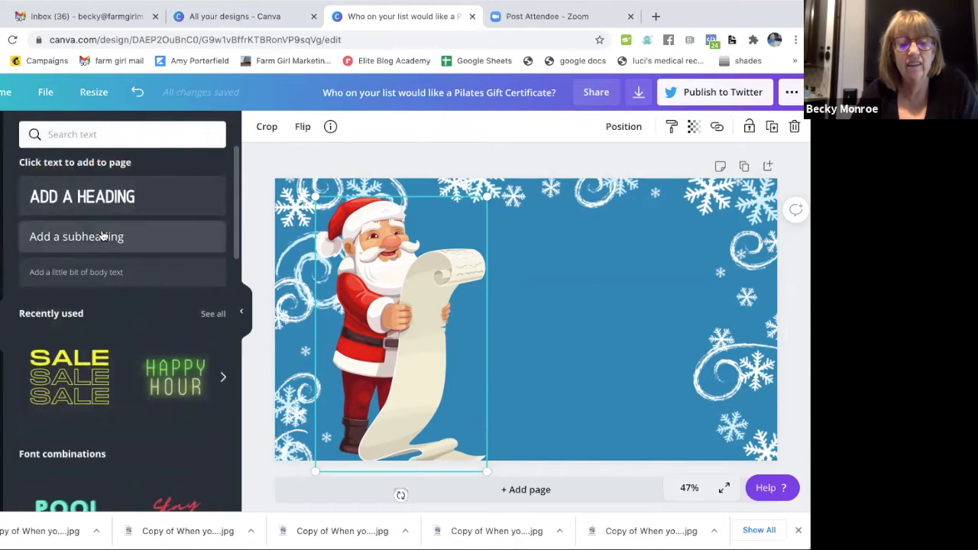
pyautogui.write('Wh')
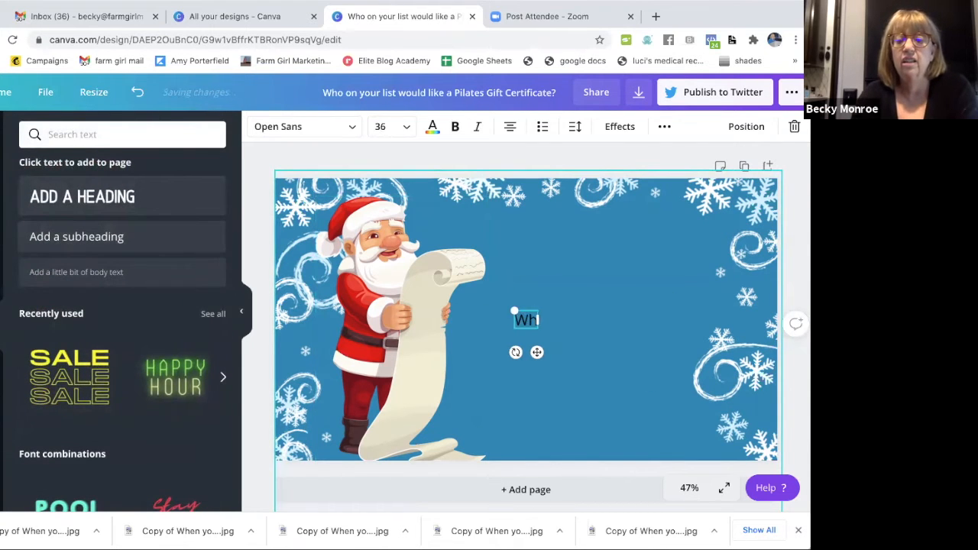
pyautogui.write('o on your list would ')
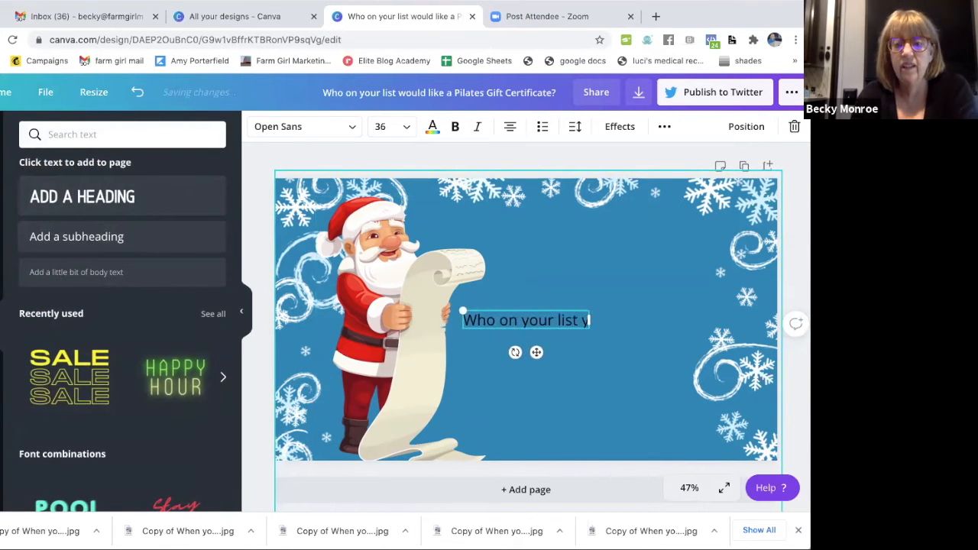
pyautogui.write('lo')
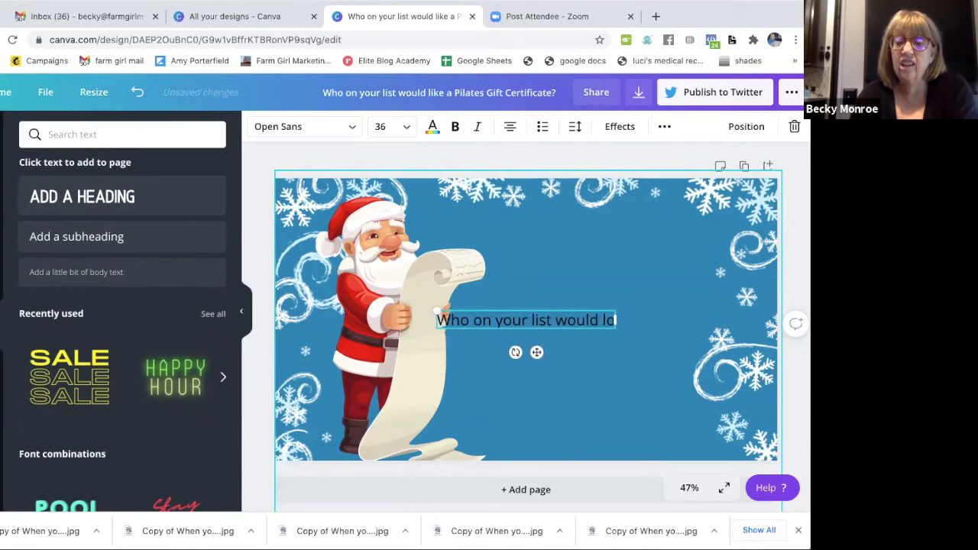
pyautogui.write('ve a Pila')
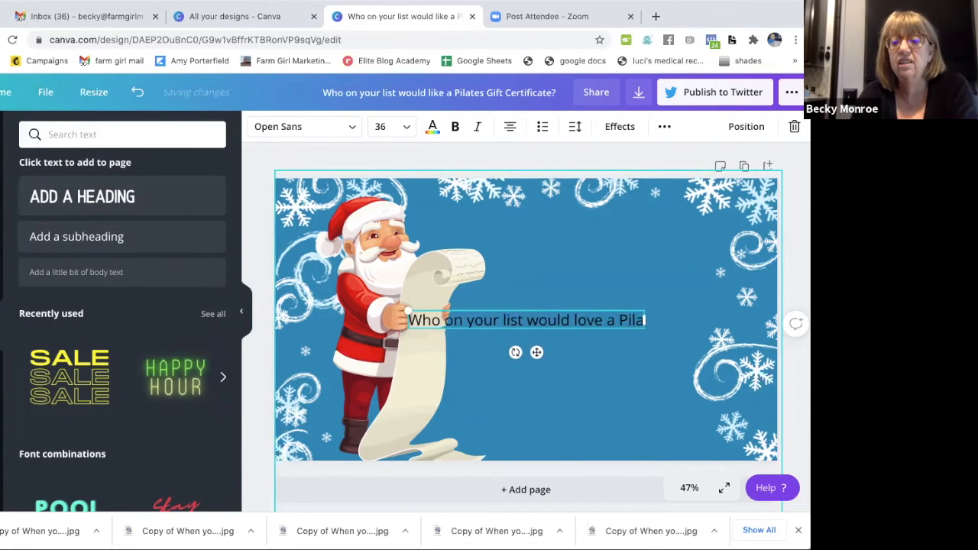
pyautogui.write('tes Gift')
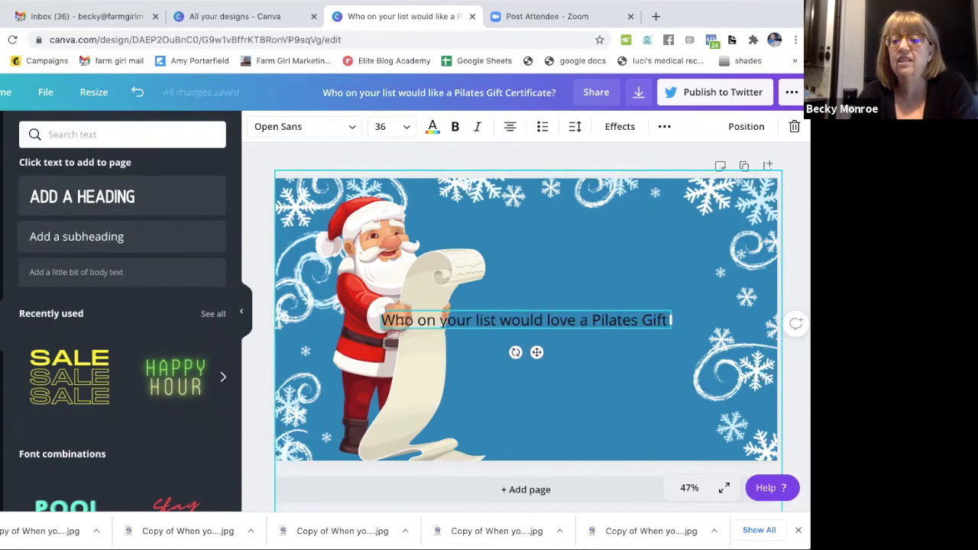
pyautogui.write(' Certificate?')
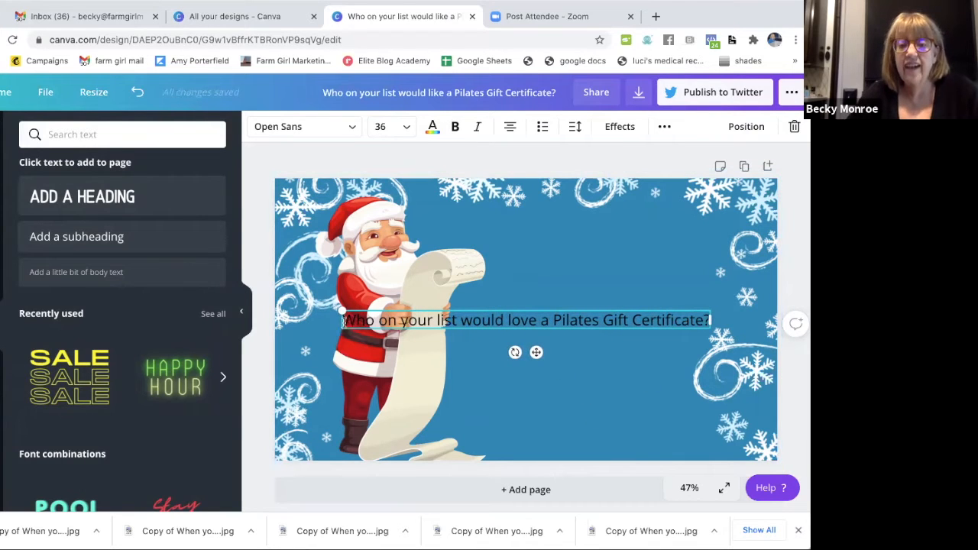
# Step: Narrow the question's text box to about 637 wide so it wraps onto two lines, and place it beside Santa's head
pyautogui.moveTo(339, 320); pyautogui.dragTo(504, 307)
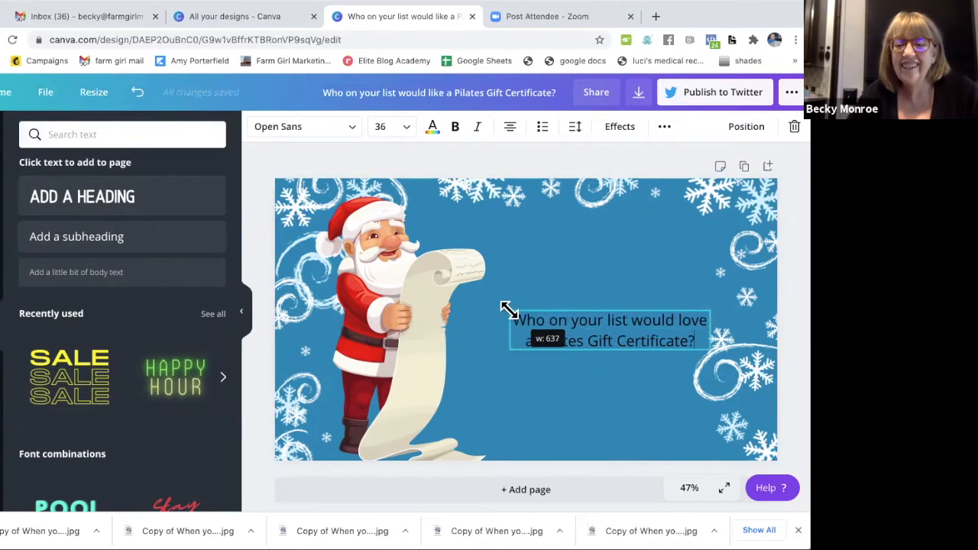
pyautogui.moveTo(604, 310); pyautogui.dragTo(608, 238)
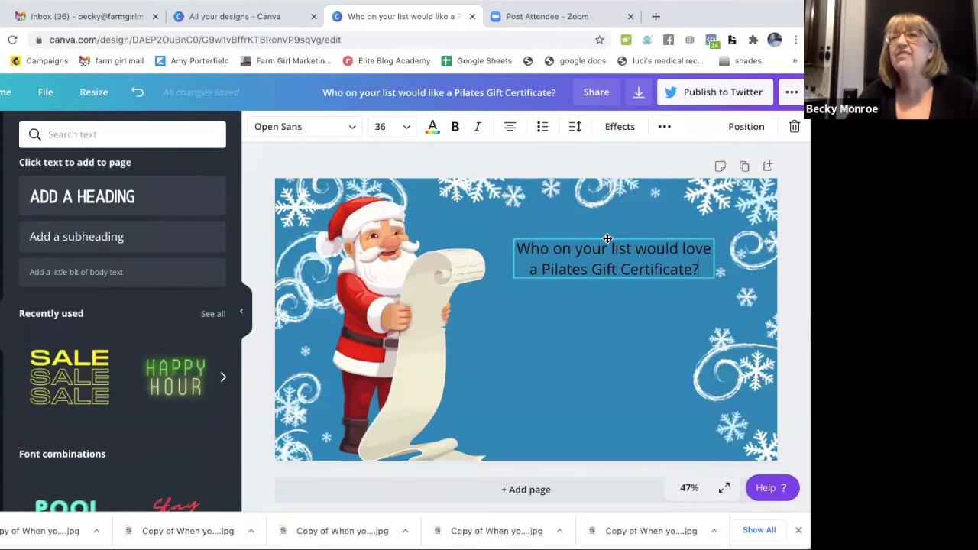
pyautogui.moveTo(607, 238); pyautogui.dragTo(598, 226)
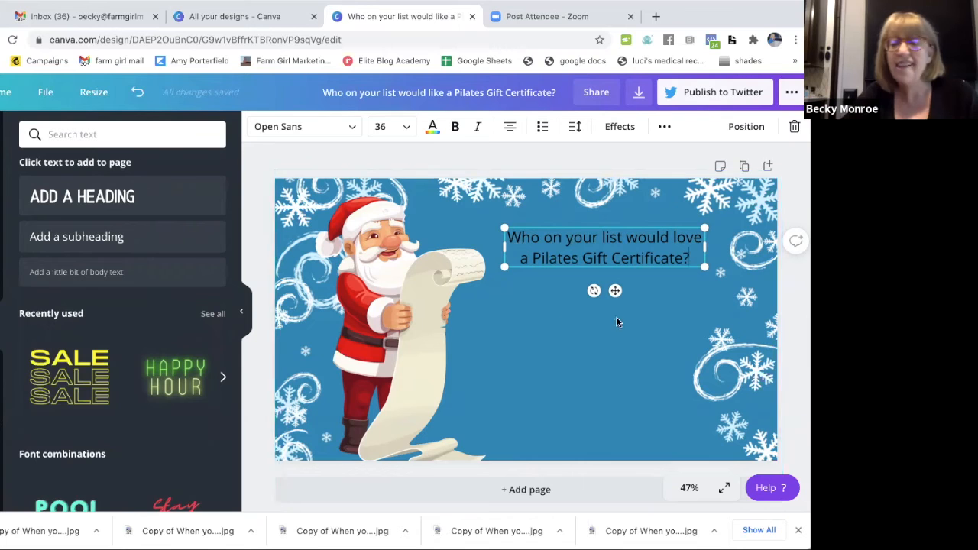
# Step: Recolour the question text with the palest blue of the document colours and nudge it slightly upward
pyautogui.click(432, 126)
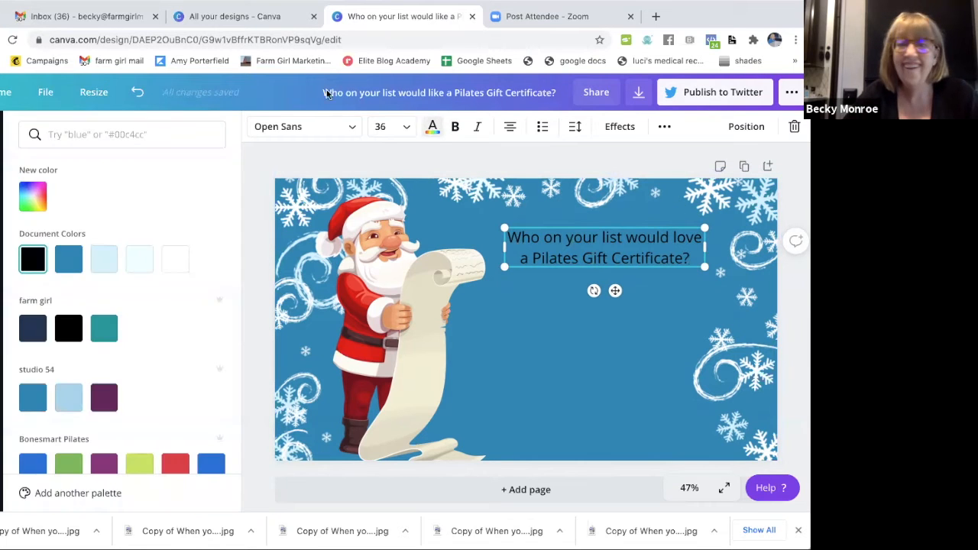
pyautogui.click(432, 127)
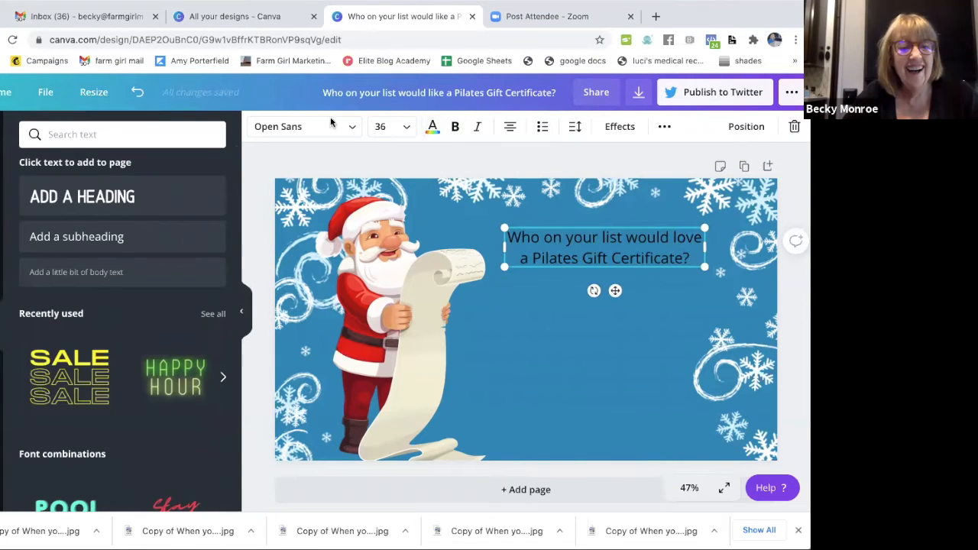
pyautogui.click(433, 127)
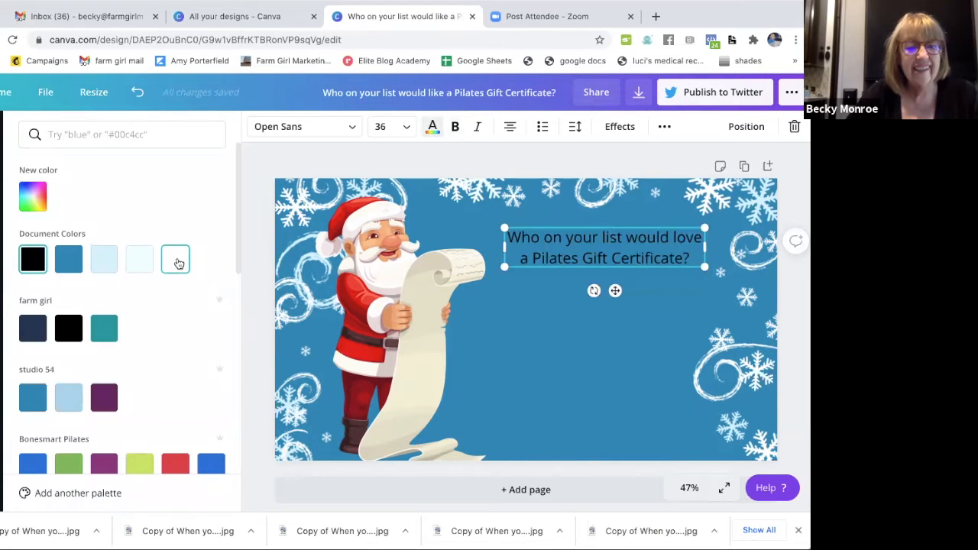
pyautogui.click(137, 262)
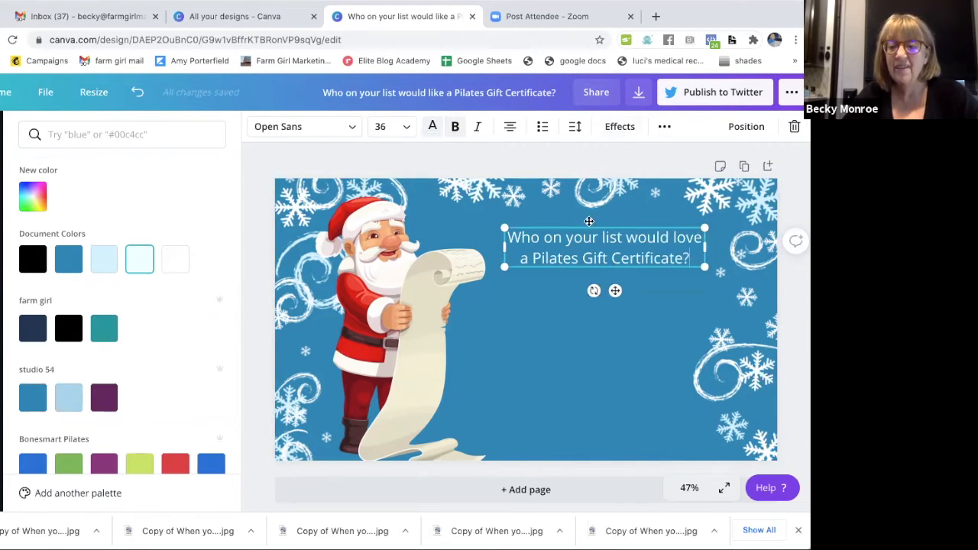
pyautogui.moveTo(588, 225); pyautogui.dragTo(587, 221)
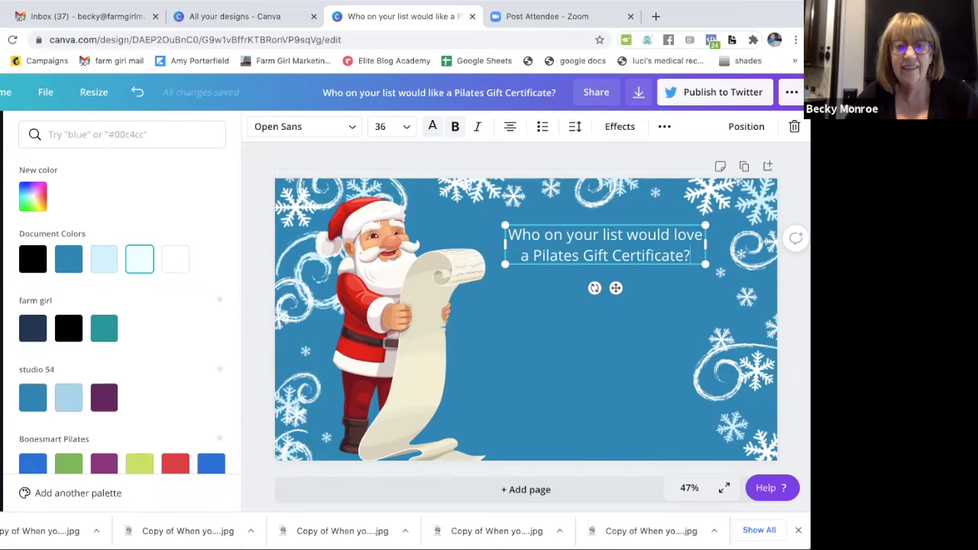
# Step: Add a line of body text beneath the question and search the fonts for "printing"
pyautogui.click(2, 325)
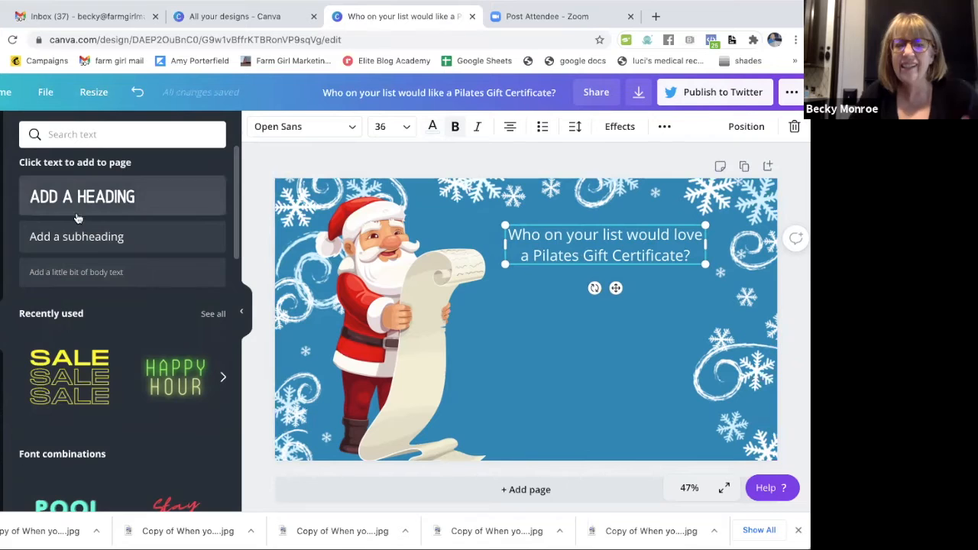
pyautogui.click(107, 272)
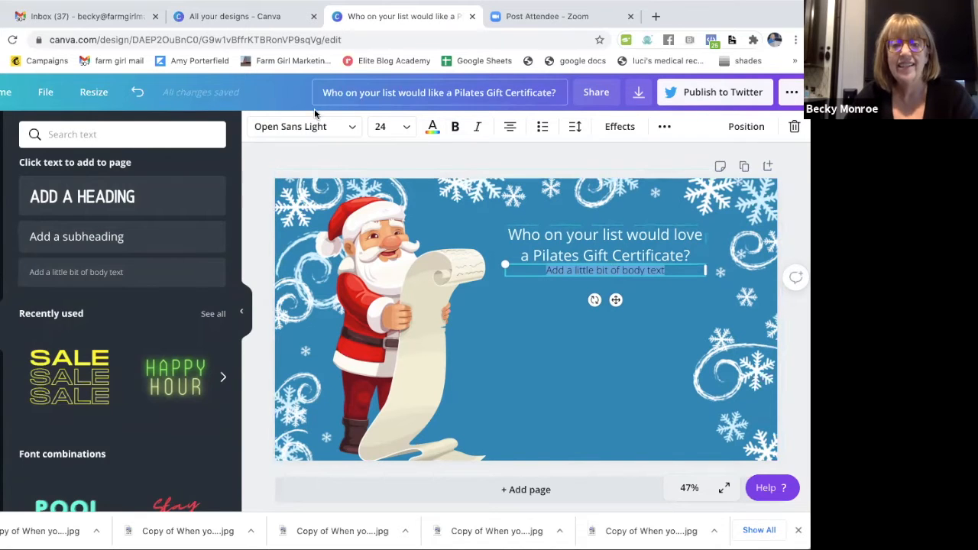
pyautogui.click(291, 128)
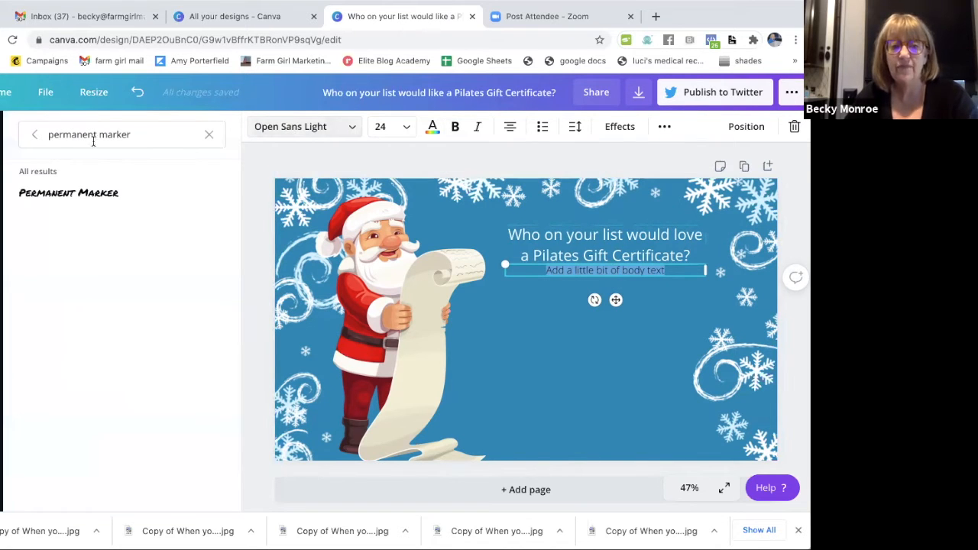
pyautogui.click(34, 134)
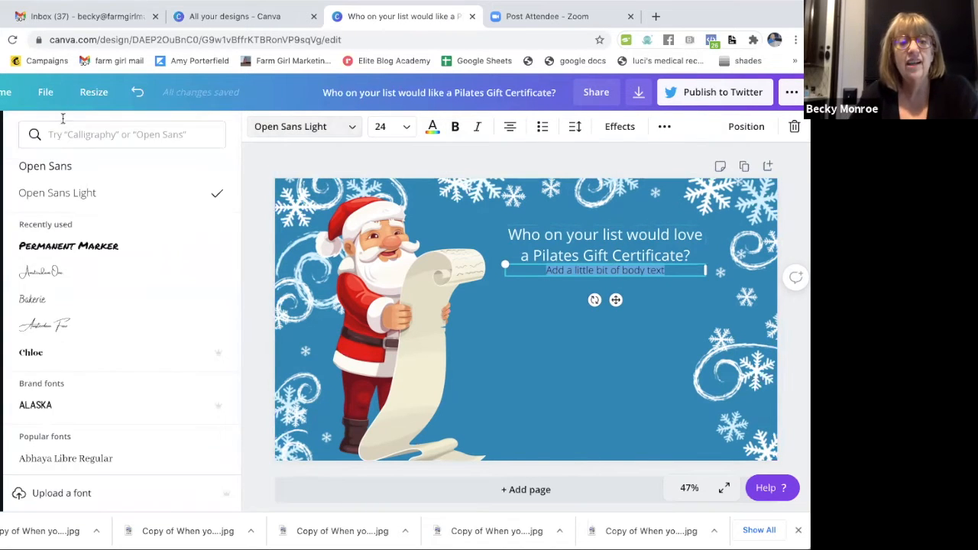
pyautogui.click(58, 133)
pyautogui.write('pr')
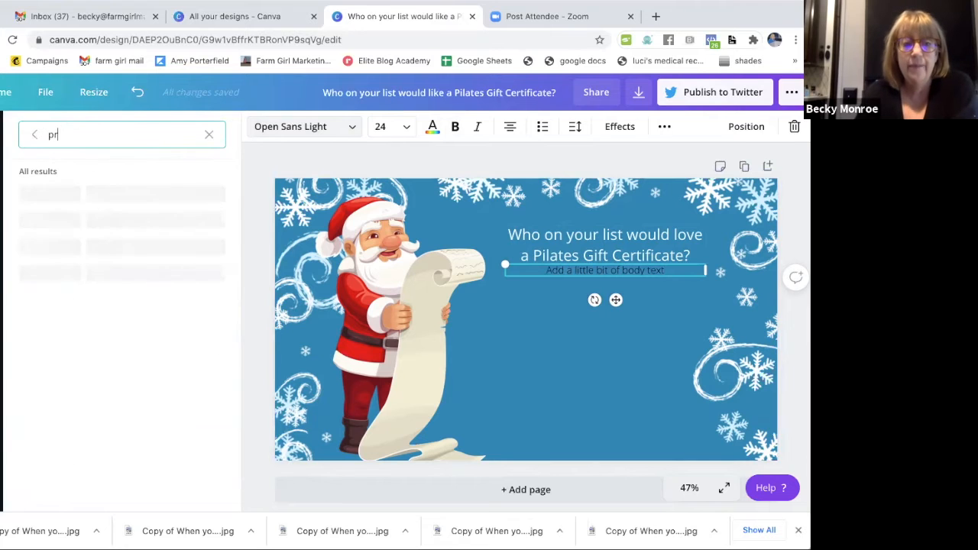
pyautogui.write('inting')
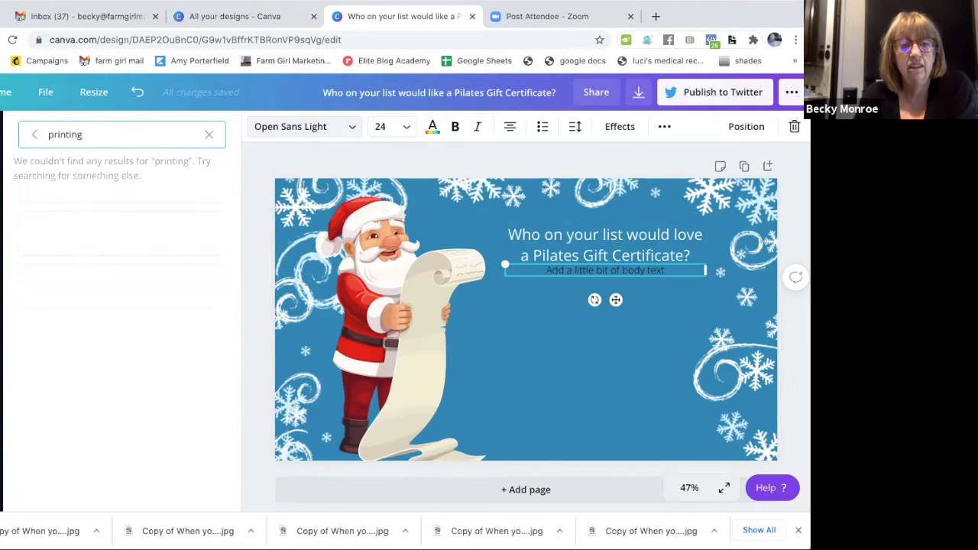
# Step: Search the fonts for "handwriting" and apply Bright Sunshine Caps to the body text
pyautogui.press('BackSpace')
pyautogui.press('BackSpace')
pyautogui.press('BackSpace')
pyautogui.press('BackSpace')
pyautogui.press('BackSpace')
pyautogui.press('BackSpace')
pyautogui.write('handwriting')
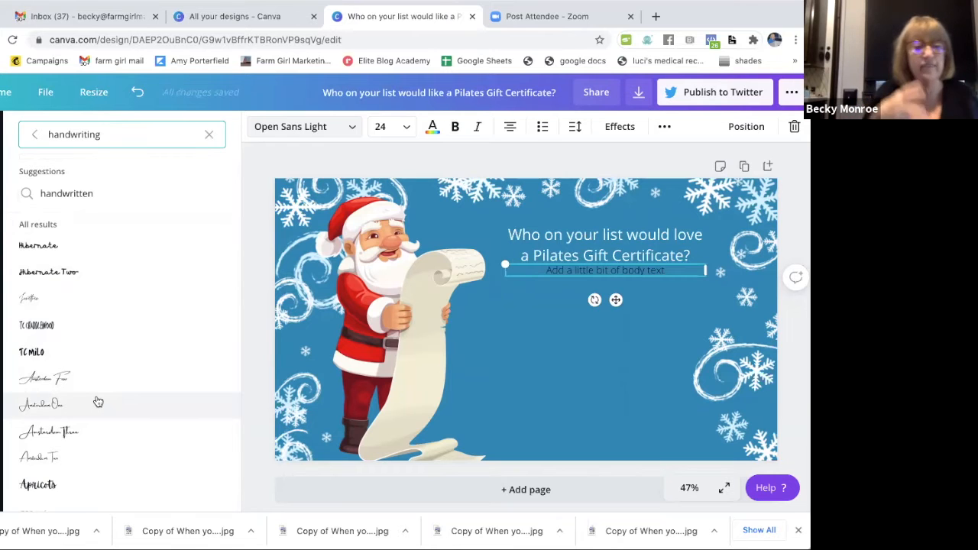
pyautogui.scroll(-3, 135, 327)
pyautogui.scroll(-3, 135, 328)
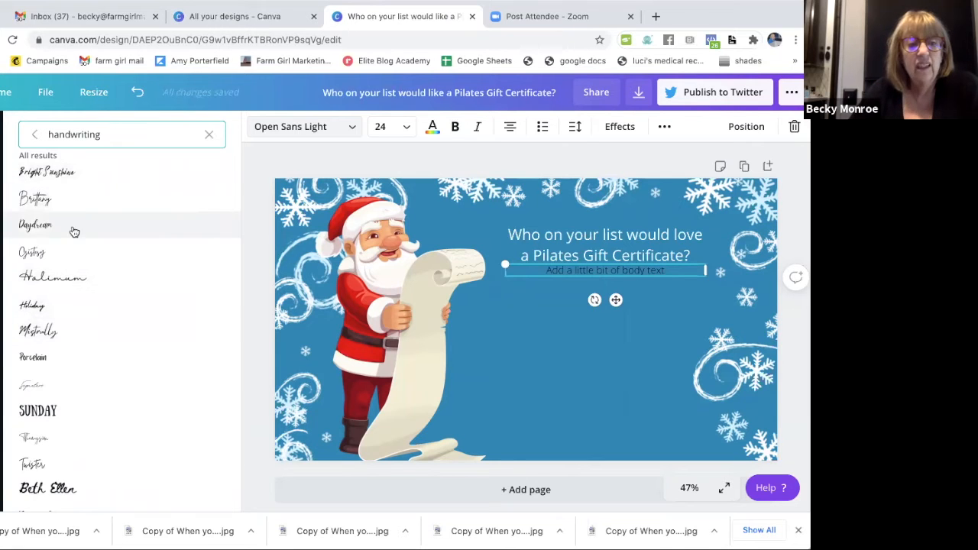
pyautogui.scroll(-5, 61, 351)
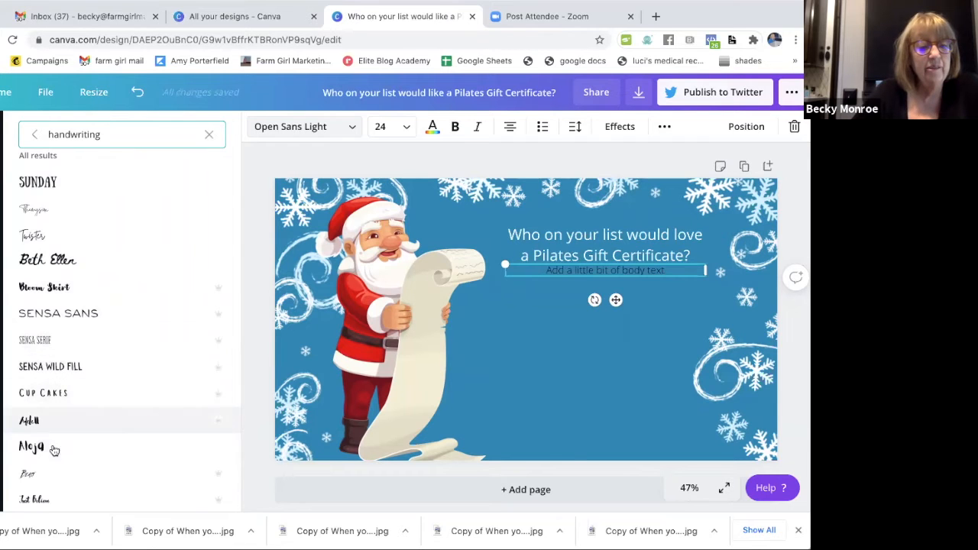
pyautogui.scroll(-3, 43, 488)
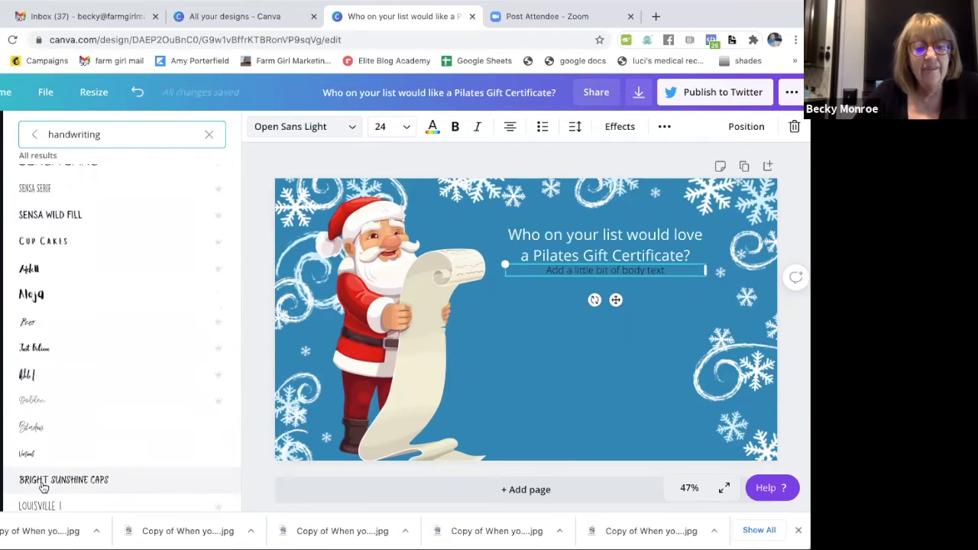
pyautogui.click(69, 476)
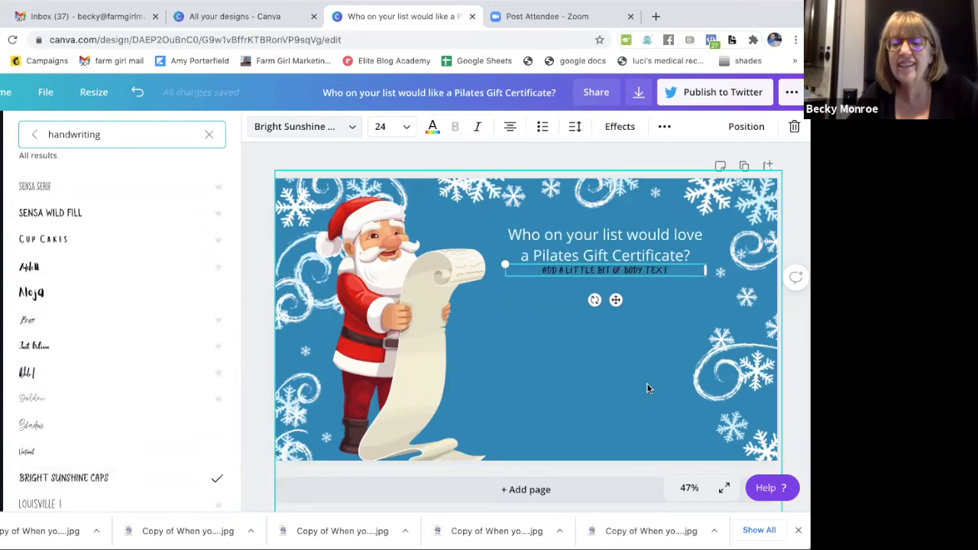
# Step: Recolour the body text white and enlarge it to about size 34.9
pyautogui.click(432, 127)
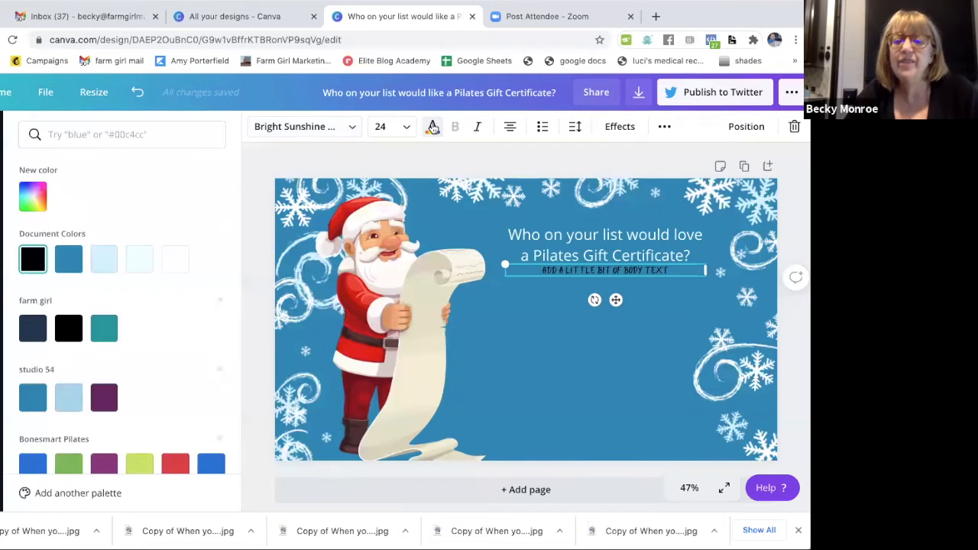
pyautogui.click(175, 259)
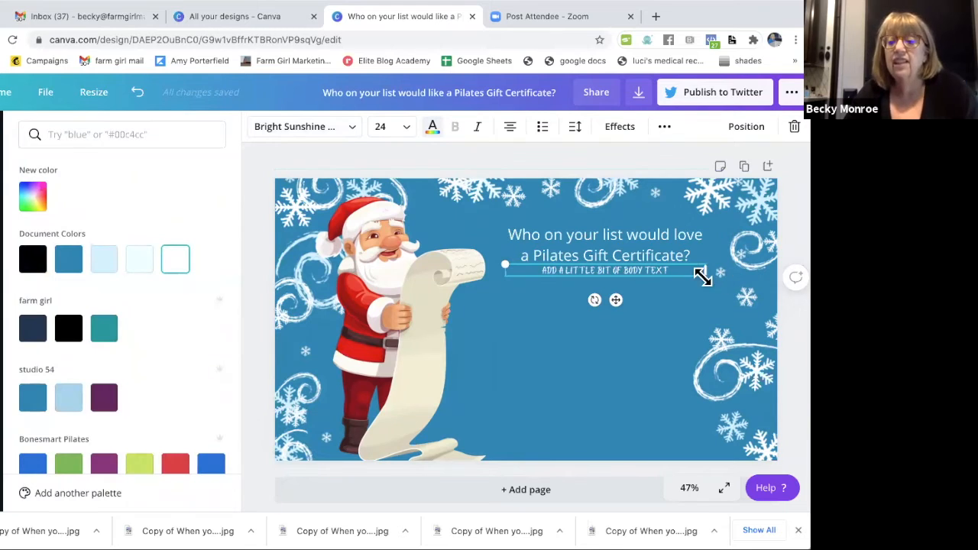
pyautogui.moveTo(711, 300); pyautogui.dragTo(781, 366)
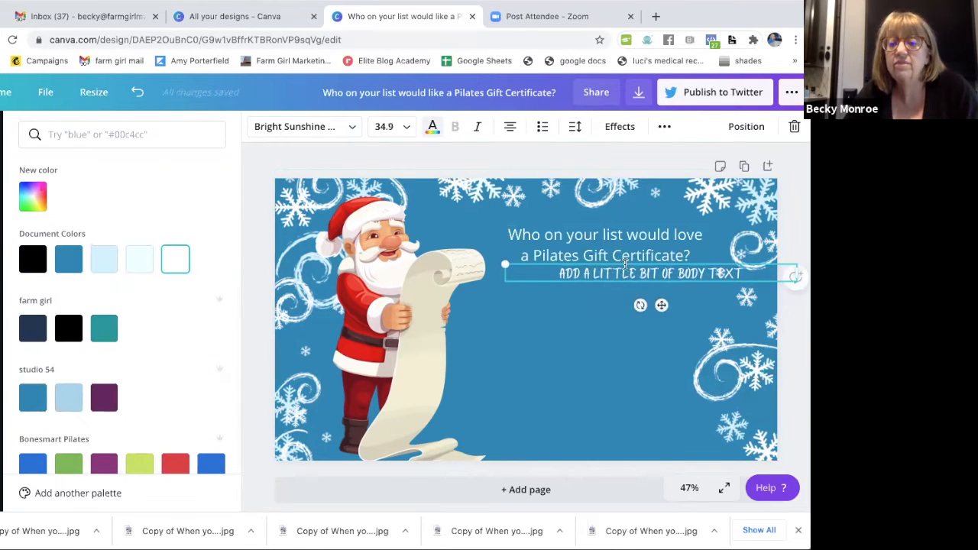
# Step: Move the body text lower to leave a gap beneath the question, and left-align it
pyautogui.moveTo(624, 260); pyautogui.dragTo(606, 281)
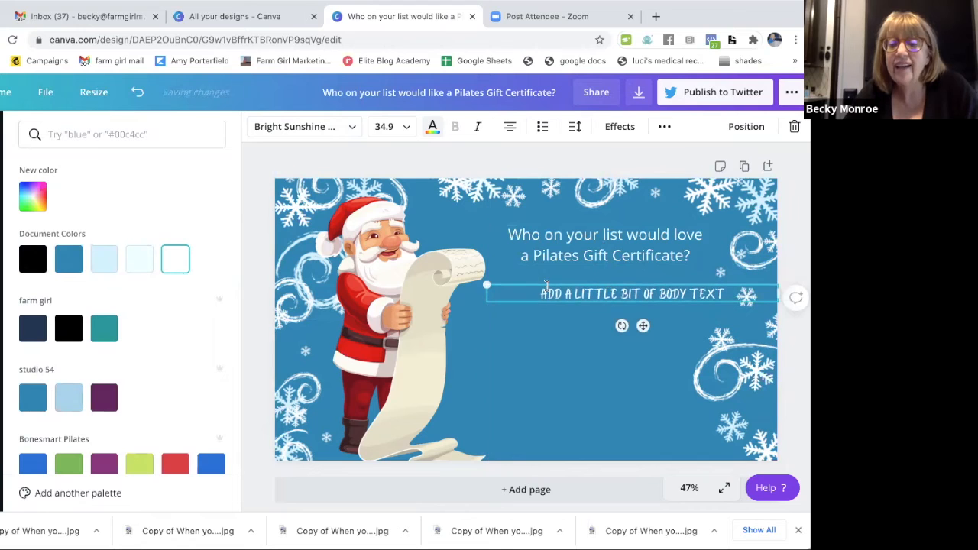
pyautogui.click(510, 126)
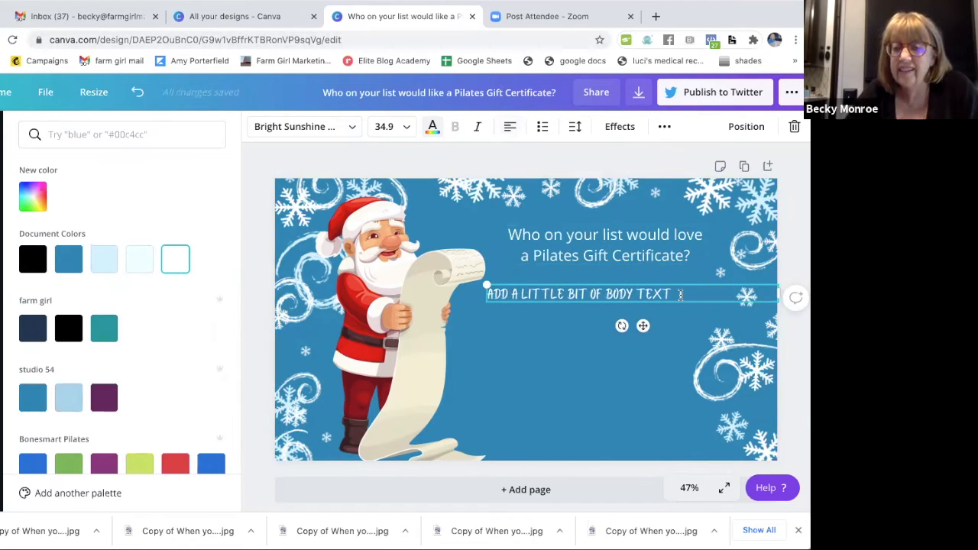
# Step: Replace the placeholder body text with "BFF IN ANOTHER STATE"
pyautogui.moveTo(676, 294); pyautogui.dragTo(487, 291)
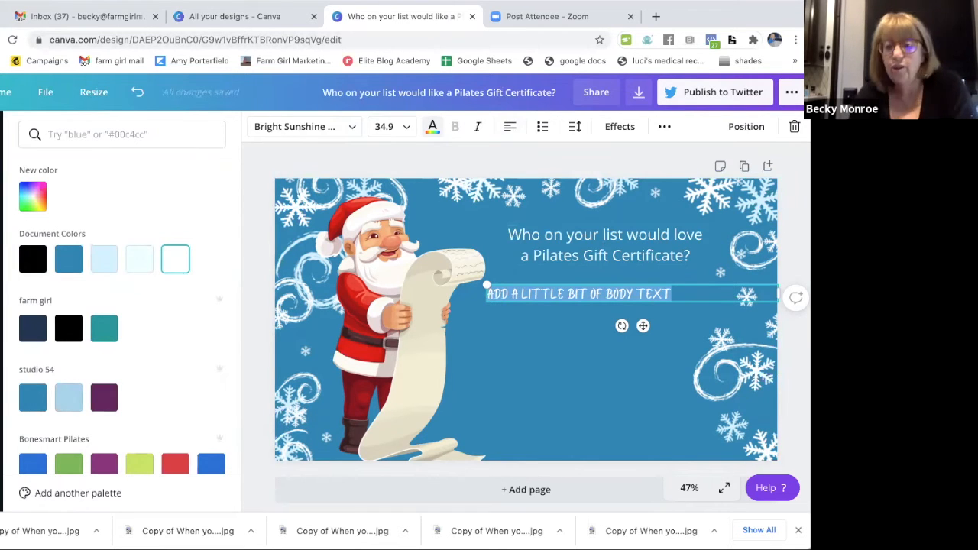
pyautogui.write('BFF')
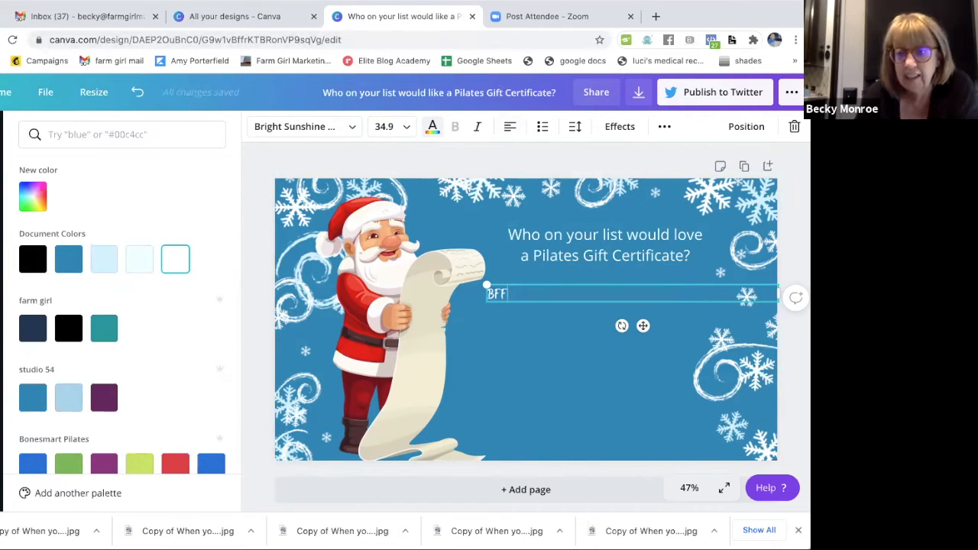
pyautogui.press('Return')
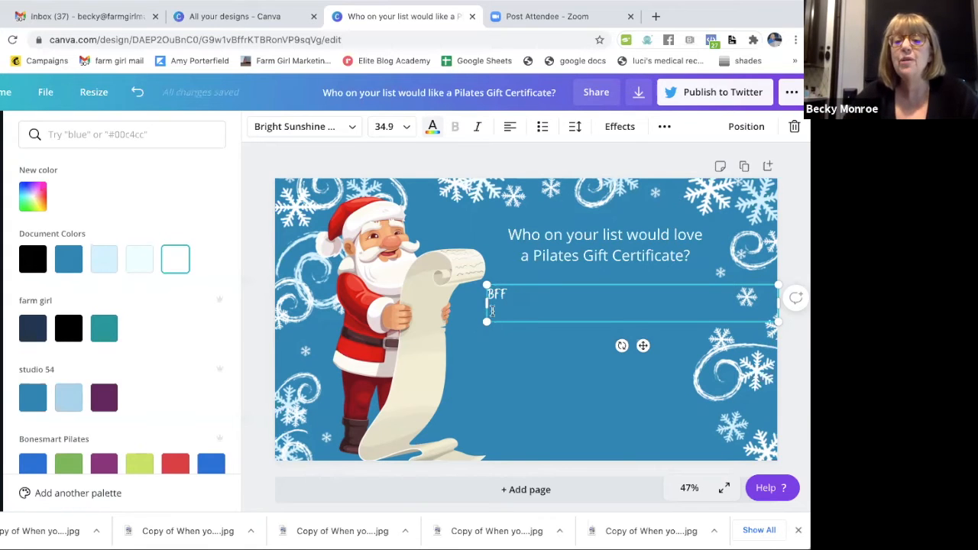
pyautogui.write('IN ANOTHER STATE')
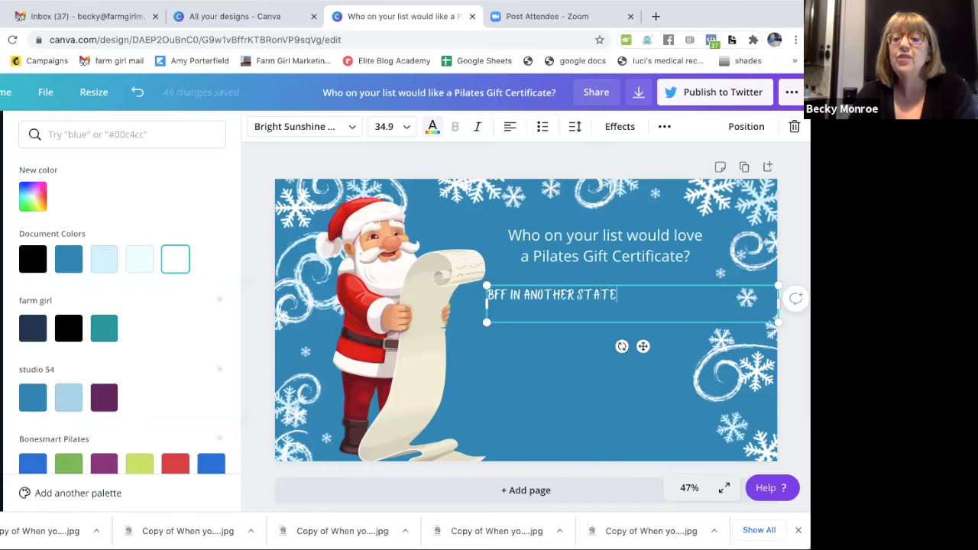
# Step: Add the lines "MOM", "DAUGHTER", "HAIR STYLIST" and "CLEANING LADY" below the first recipient in the list
pyautogui.press('Return')
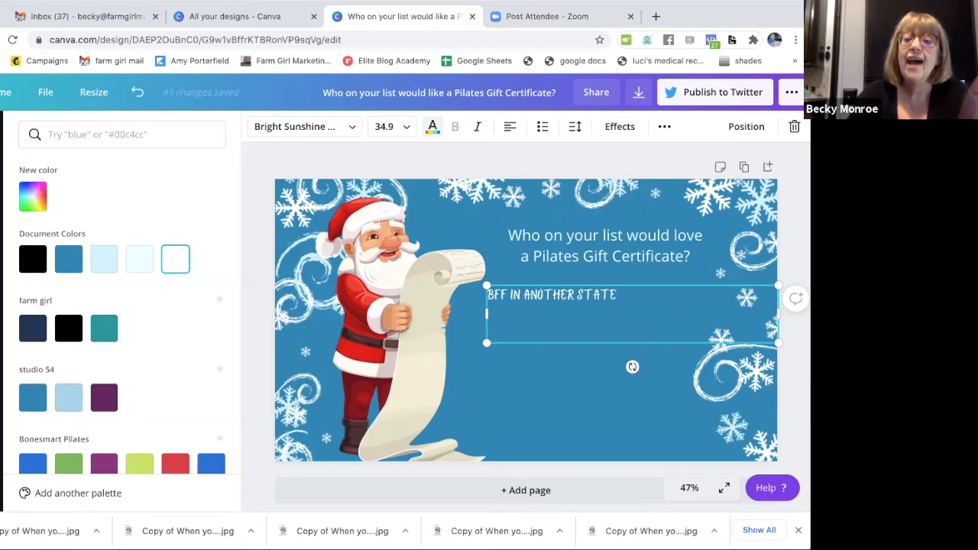
pyautogui.press('BackSpace')
pyautogui.press('Return')
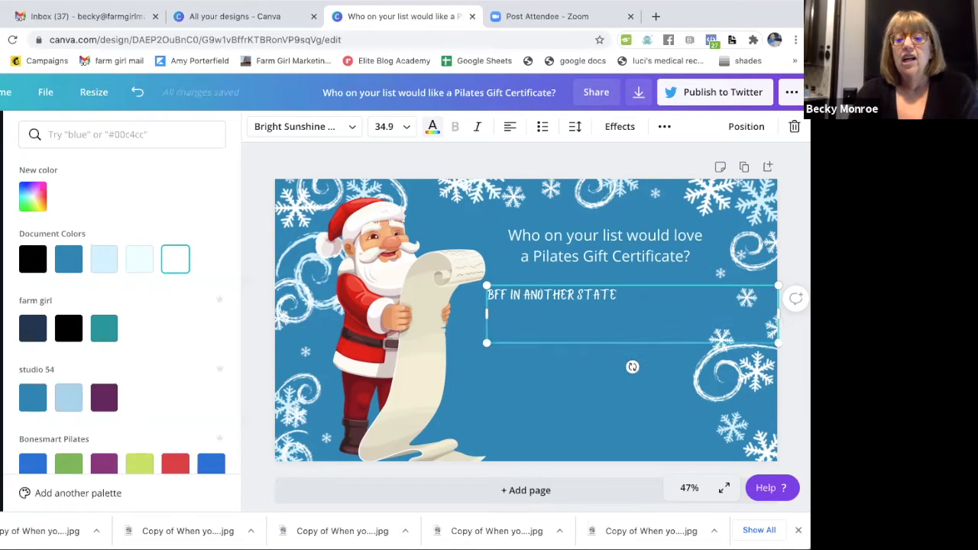
pyautogui.write('MOM')
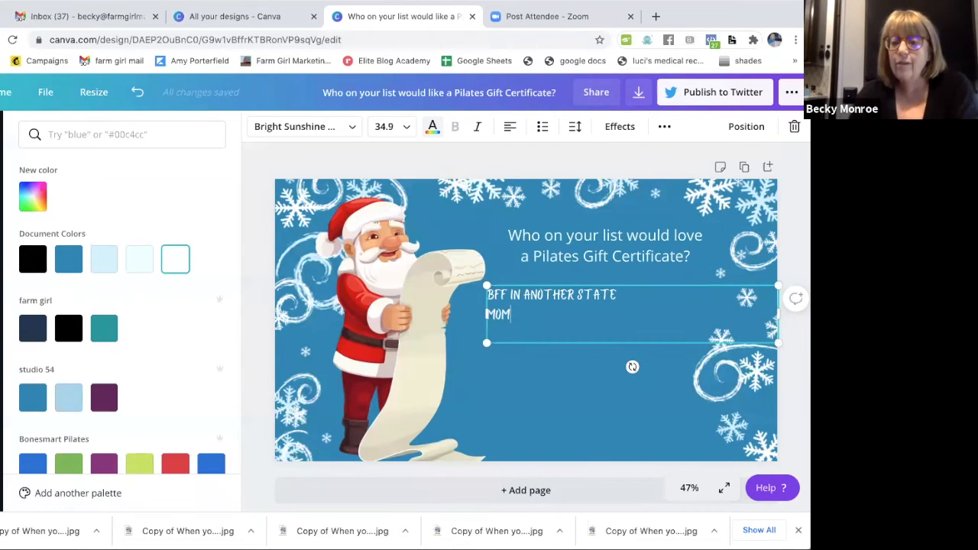
pyautogui.press('Return')
pyautogui.write('DAUGHTER')
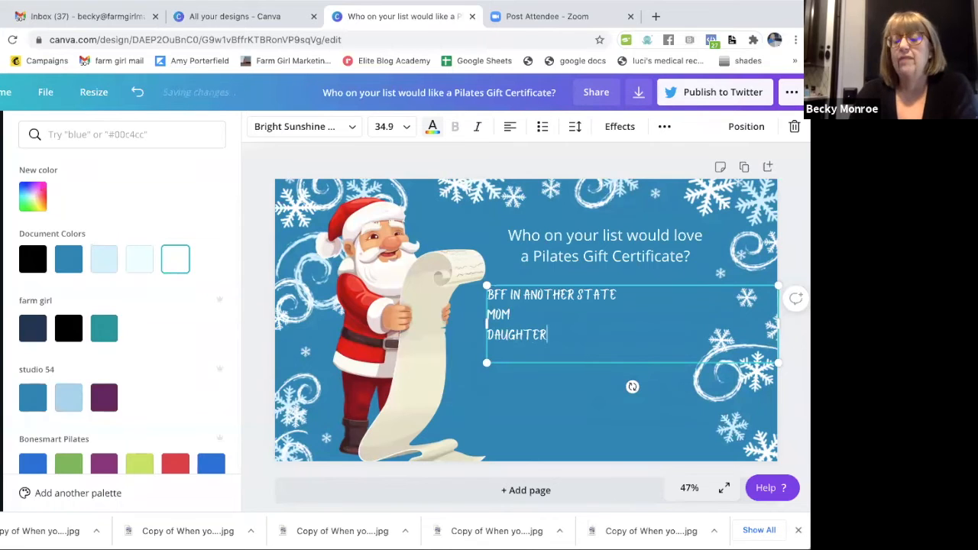
pyautogui.press('Return')
pyautogui.write('HAIR STY')
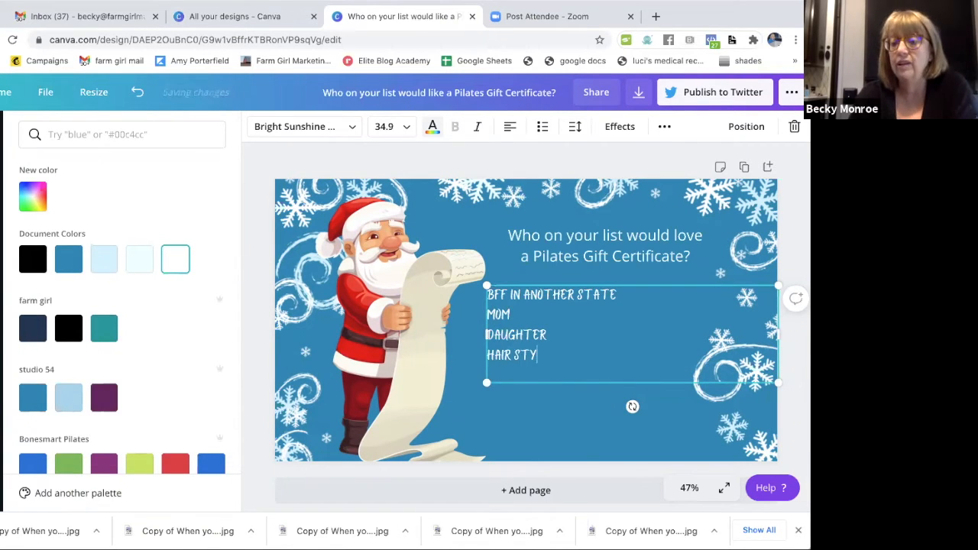
pyautogui.write('LIST CL')
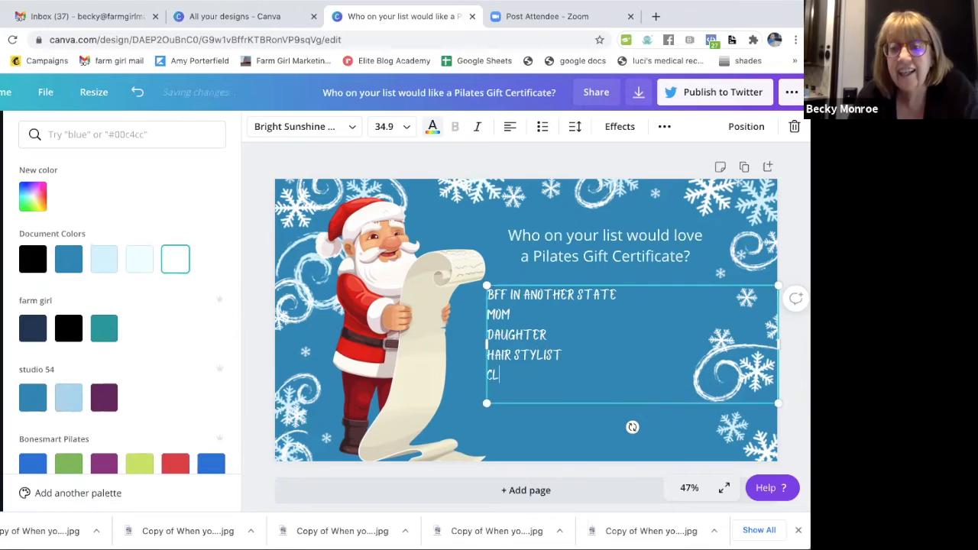
pyautogui.write('EANING LADY')
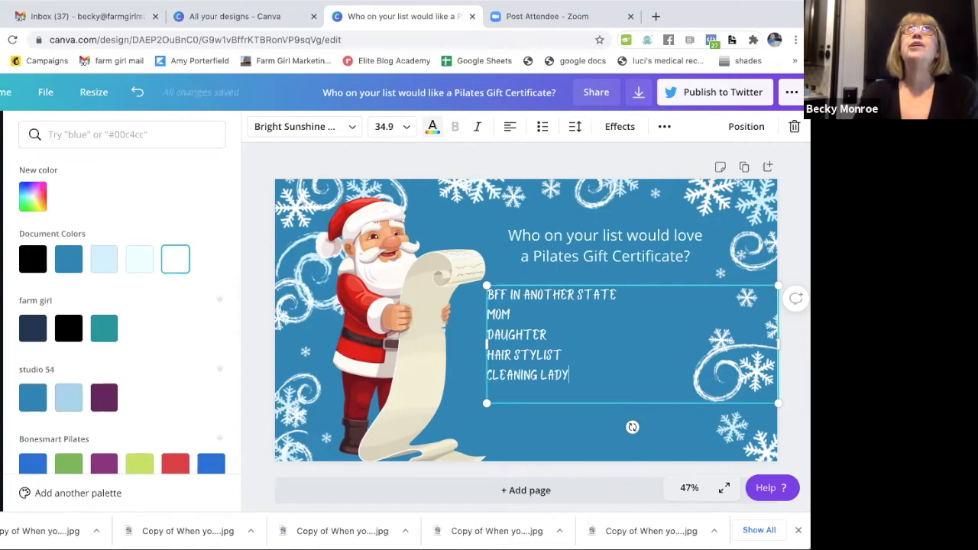
# Step: Add two more lines to the recipient list: "SOMEONE WHO WORKS AT A COMPUTER" and "SOMEONE WITH BACK PAIN"
pyautogui.press('Return')
pyautogui.write('SOMEONE ')
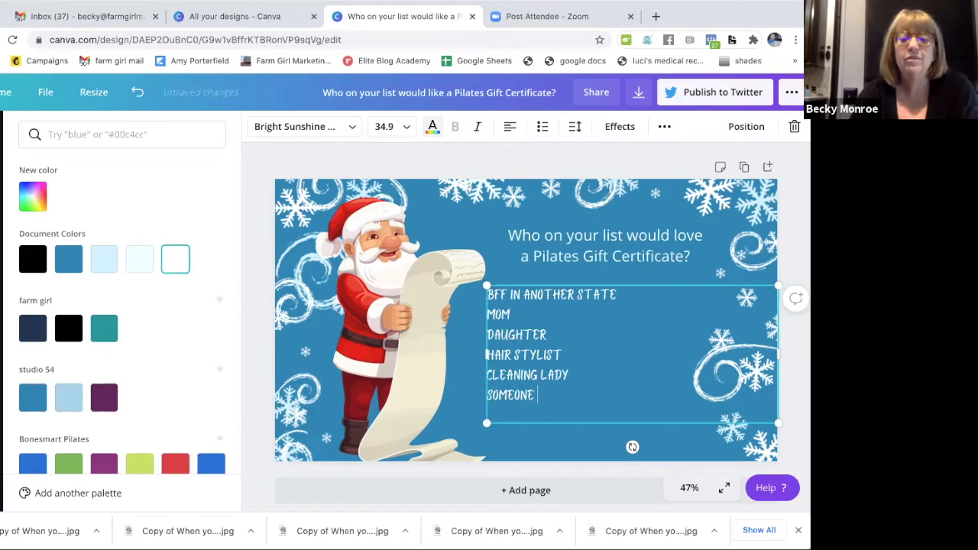
pyautogui.write('WHO WORKS AT A ')
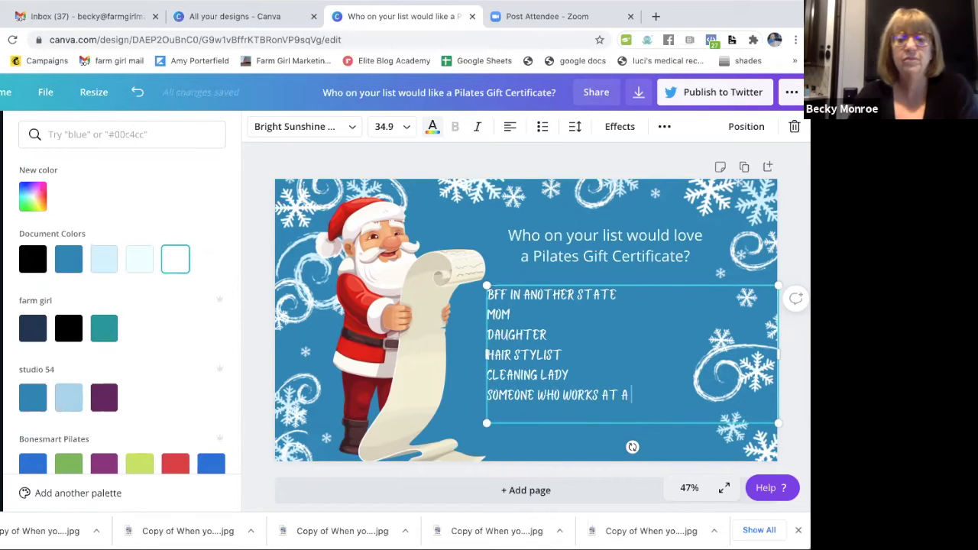
pyautogui.write('COMPUTER')
pyautogui.press('Return')
pyautogui.write('SOMEONE')
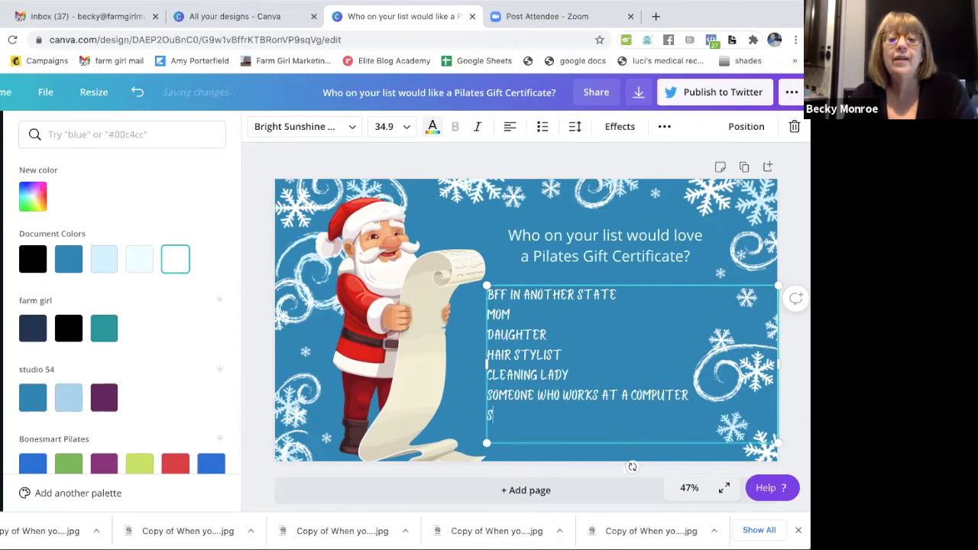
pyautogui.write(' WITH BA')
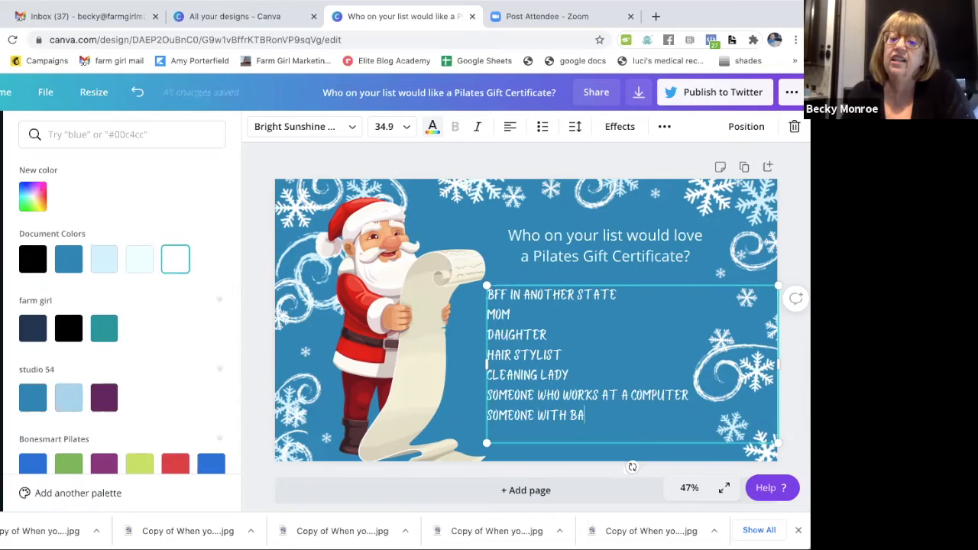
pyautogui.write('CK PAIN')
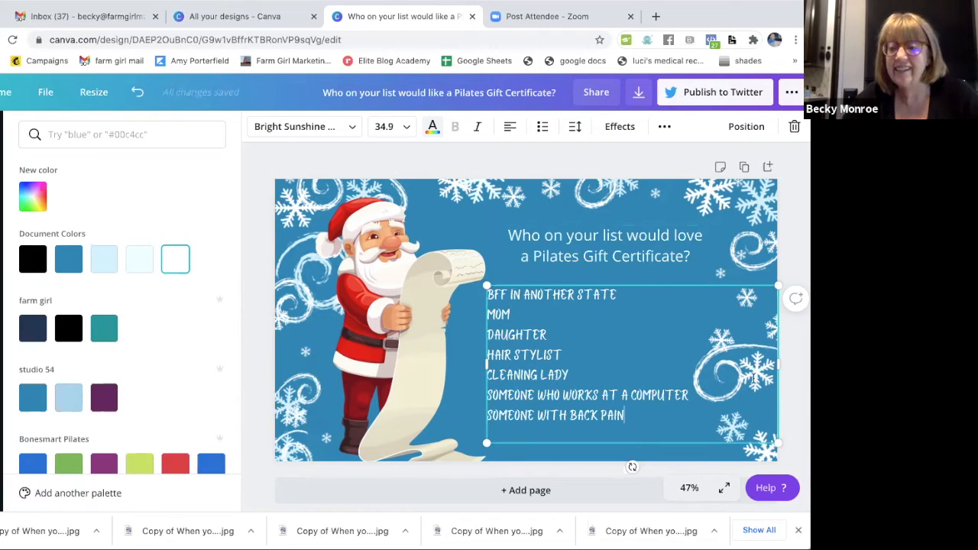
# Step: Narrow the list's text box so each recipient fits on one line, and move it right and slightly up, away from Santa
pyautogui.moveTo(778, 364); pyautogui.dragTo(677, 376)
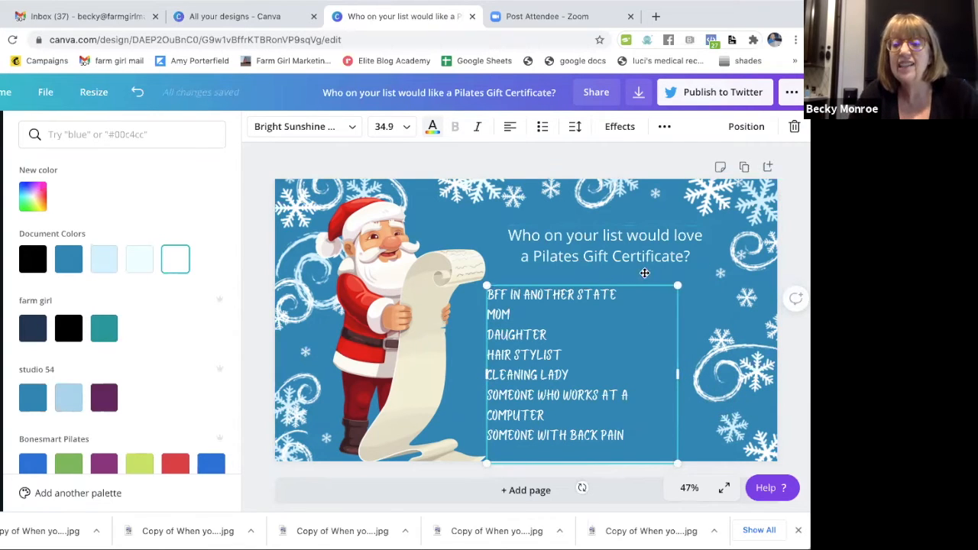
pyautogui.moveTo(645, 272); pyautogui.dragTo(699, 261)
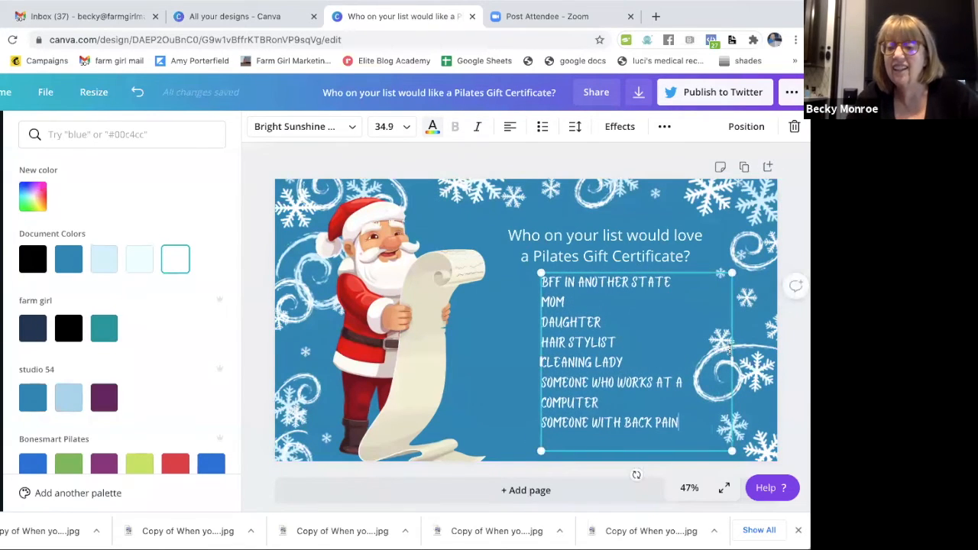
pyautogui.moveTo(734, 362); pyautogui.dragTo(750, 359)
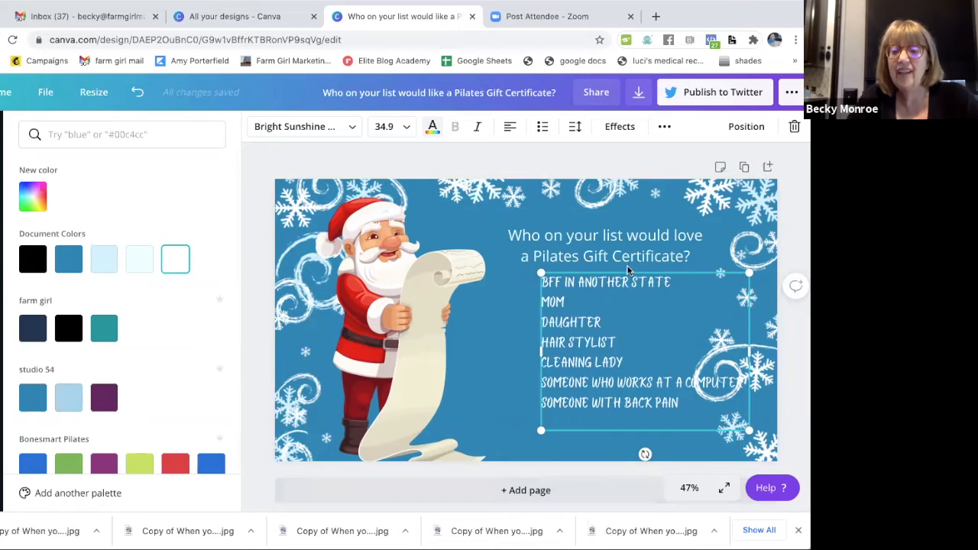
pyautogui.moveTo(630, 269); pyautogui.dragTo(634, 273)
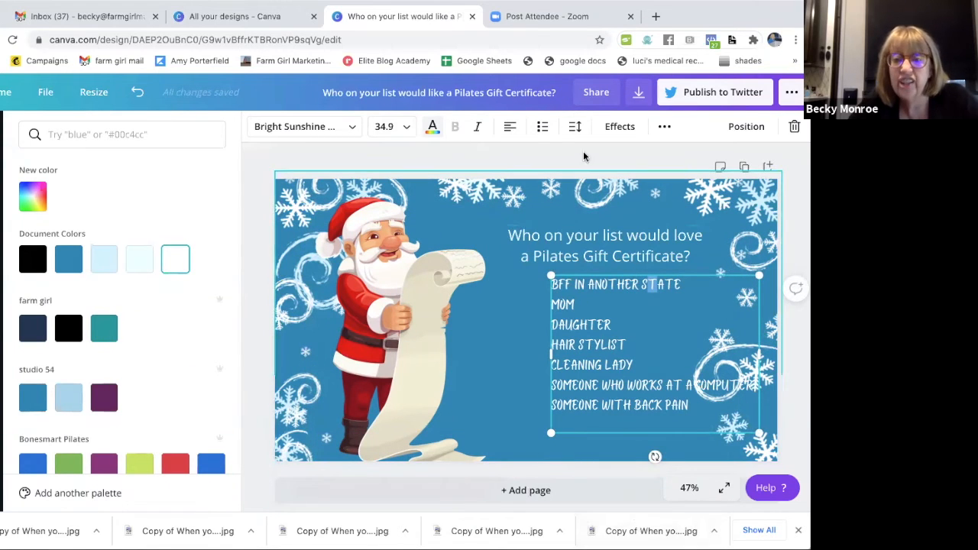
# Step: Try numbering and bullet formatting on the recipient list, applying bullets to every line
pyautogui.click(544, 130)
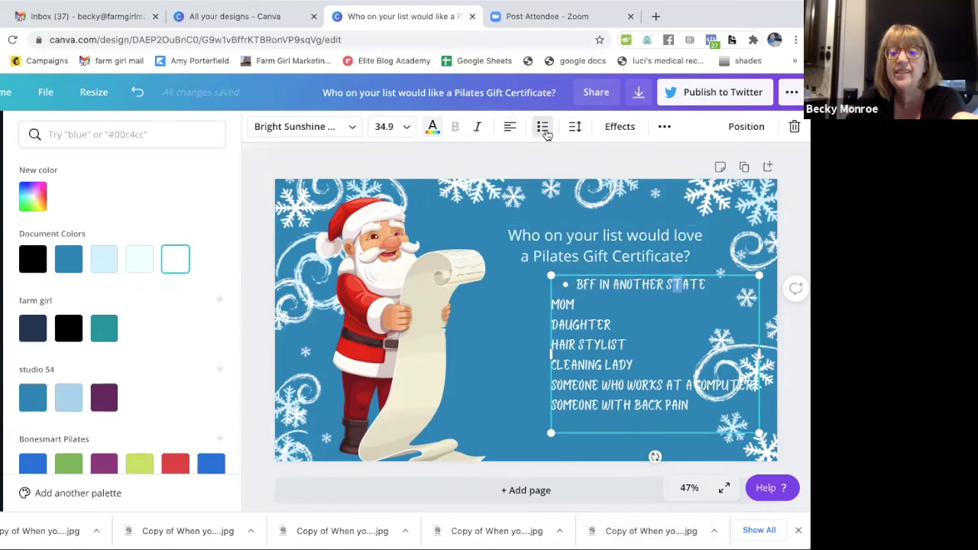
pyautogui.click(541, 126)
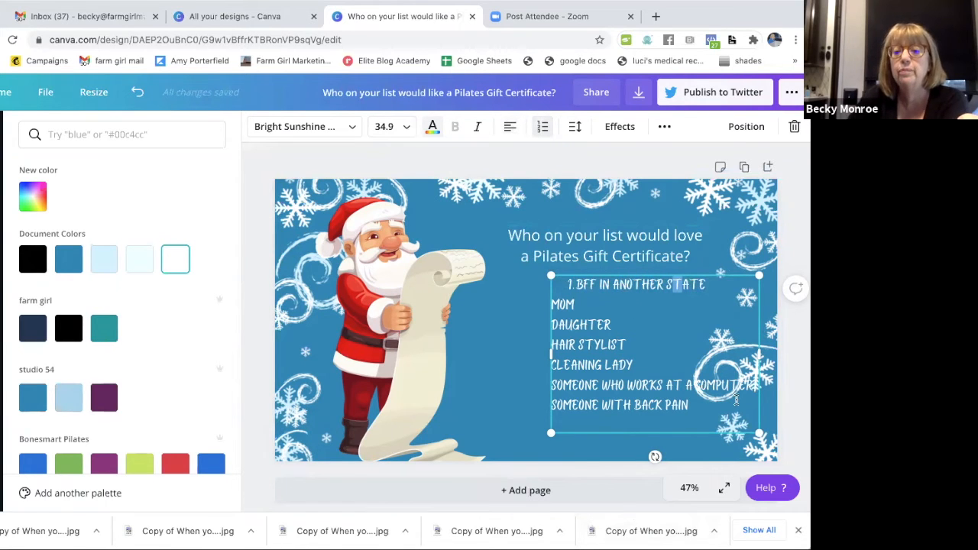
pyautogui.moveTo(710, 410); pyautogui.dragTo(556, 274)
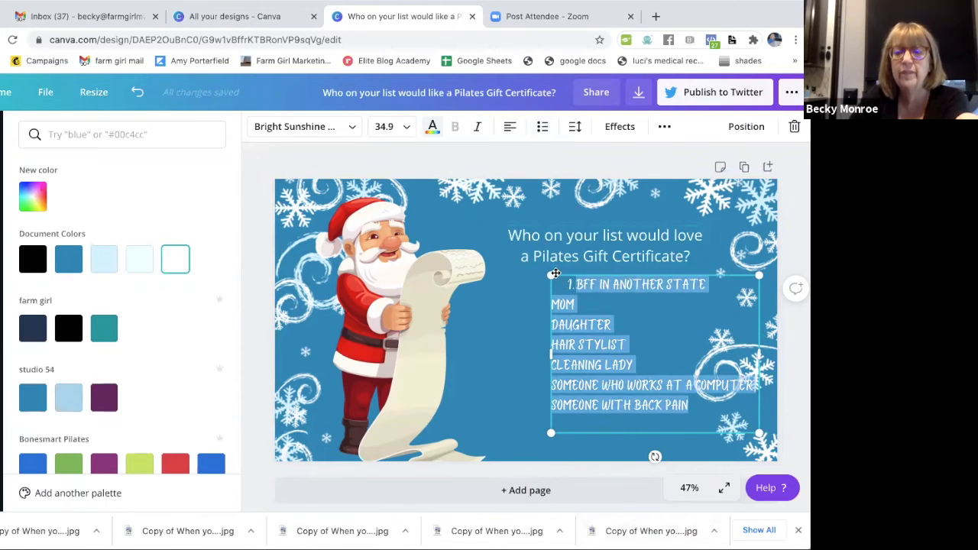
pyautogui.click(542, 129)
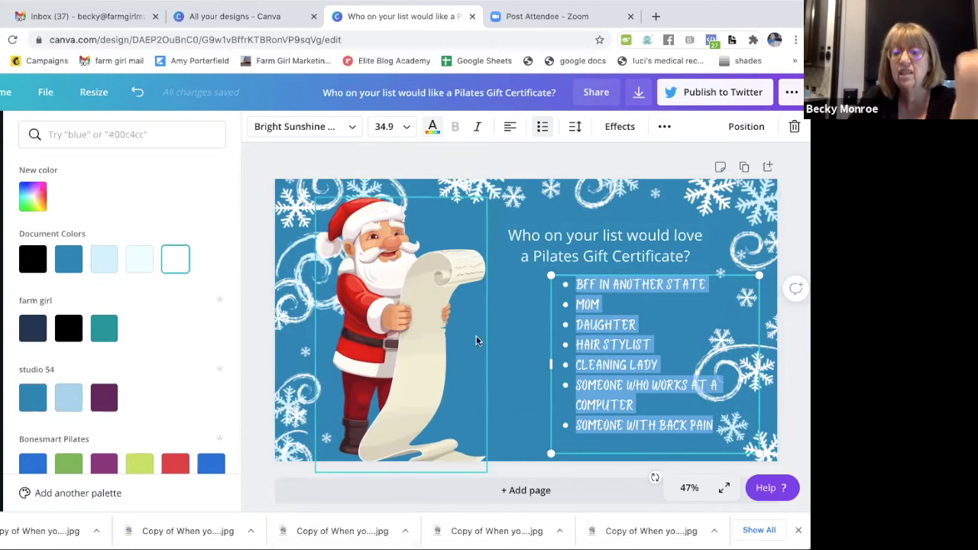
pyautogui.click(477, 393)
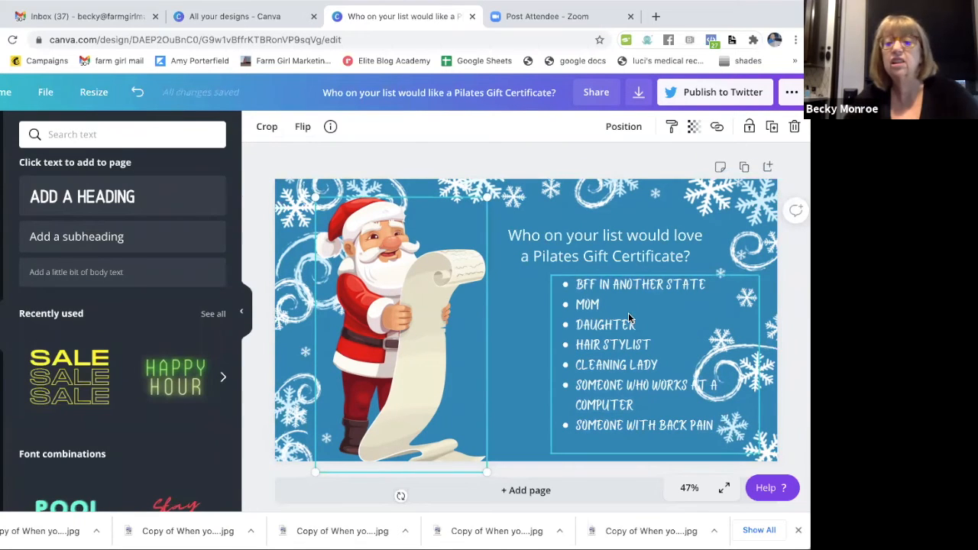
# Step: Remove the bullets from the recipient list and reposition it beneath the question with space on its left side
pyautogui.moveTo(641, 322); pyautogui.dragTo(617, 318)
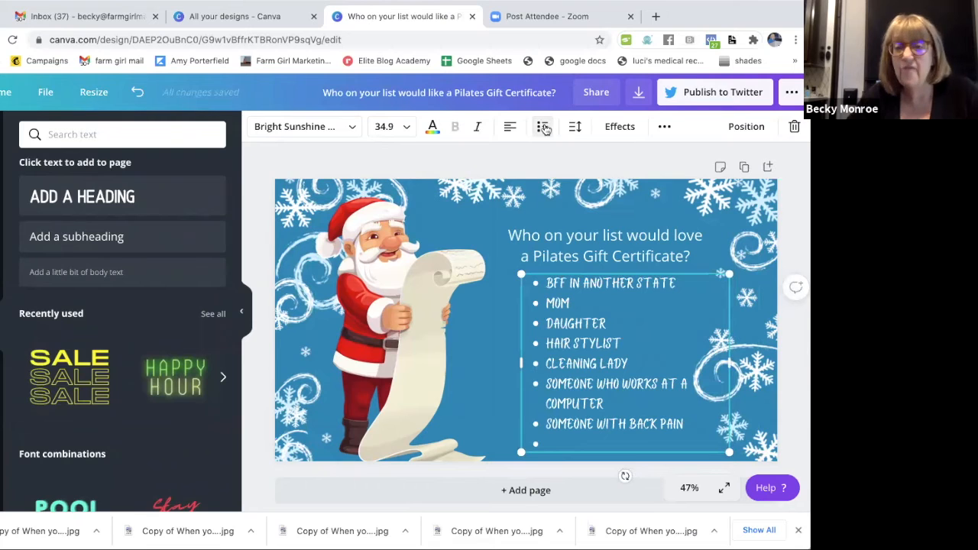
pyautogui.click(543, 127)
pyautogui.click(543, 127)
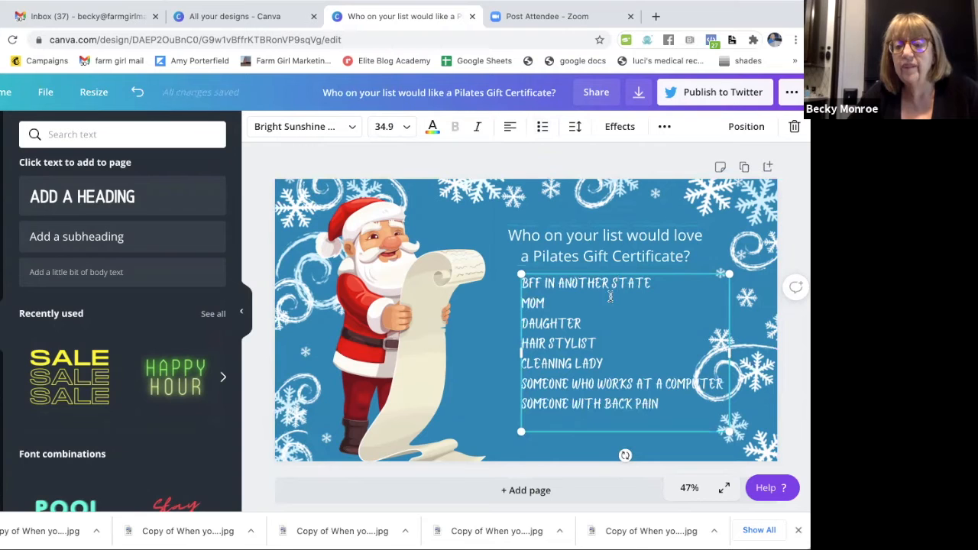
pyautogui.moveTo(609, 271)
pyautogui.mouseDown()
pyautogui.moveTo(633, 273)
pyautogui.moveTo(624, 273)
pyautogui.mouseUp()
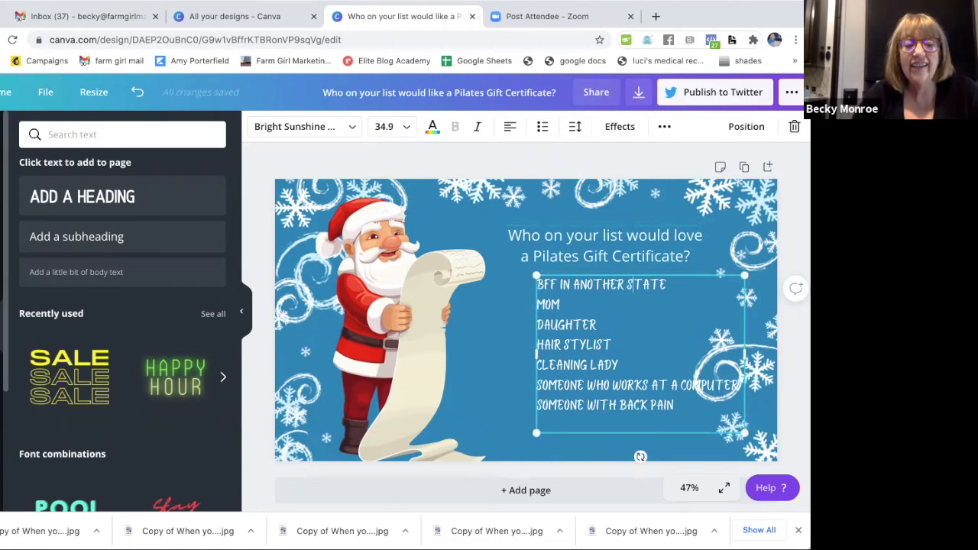
# Step: Search the elements for "check box", add a rounded square outline, and shrink it to fit beside "BFF IN ANOTHER STATE"
pyautogui.click(122, 134)
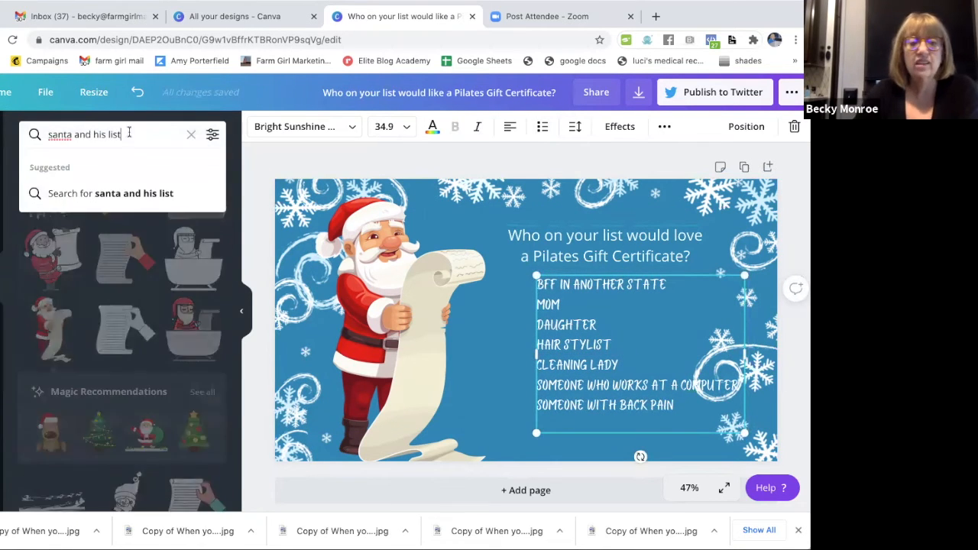
pyautogui.write('check box')
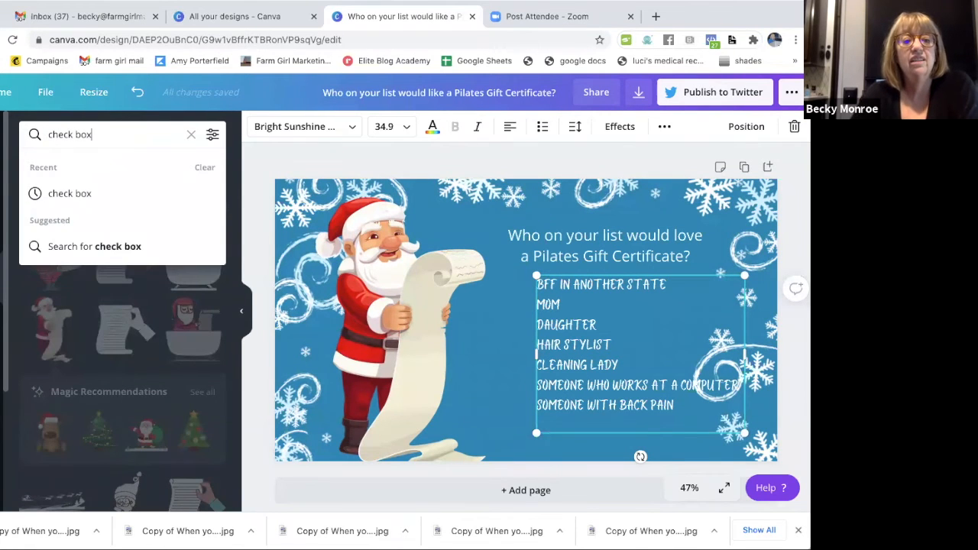
pyautogui.press('Return')
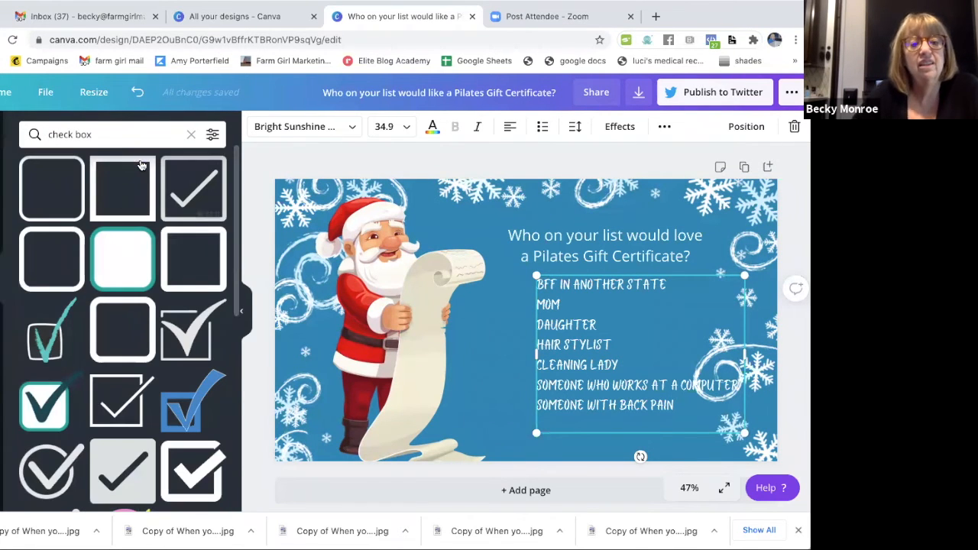
pyautogui.click(120, 330)
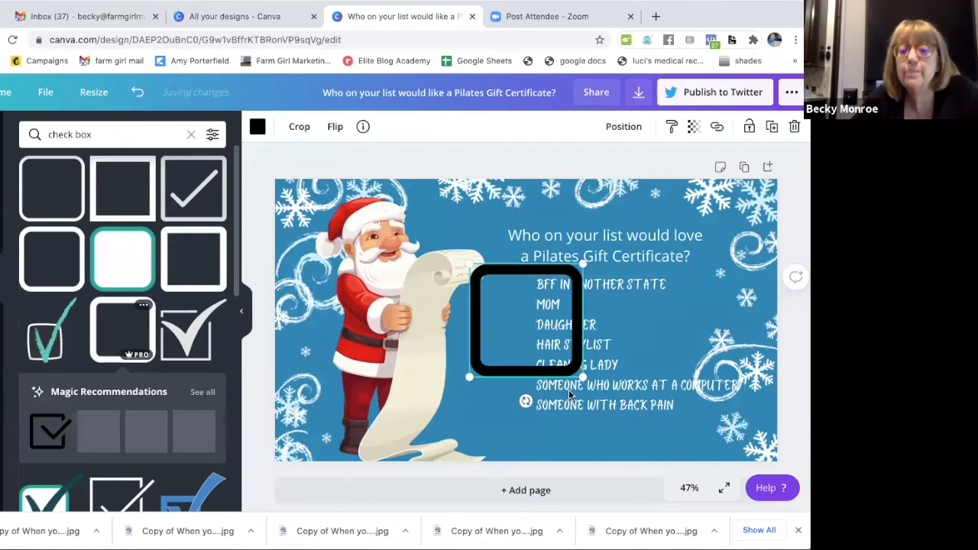
pyautogui.moveTo(577, 372); pyautogui.dragTo(521, 278)
# Step: Recolour the check box with the light blue of the studio 54 palette and duplicate it six times
pyautogui.click(257, 126)
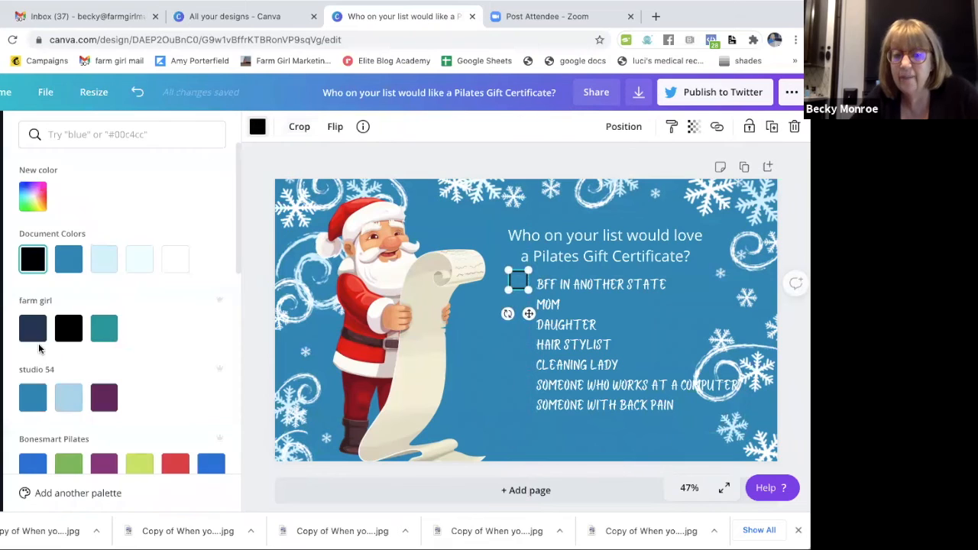
pyautogui.click(68, 397)
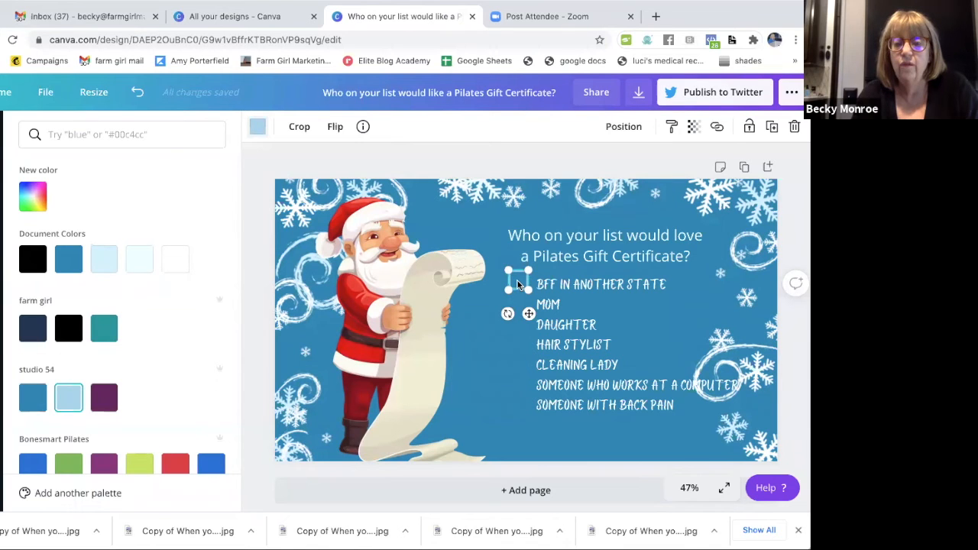
pyautogui.press('super+d')
pyautogui.press('super+d')
pyautogui.press('super+d')
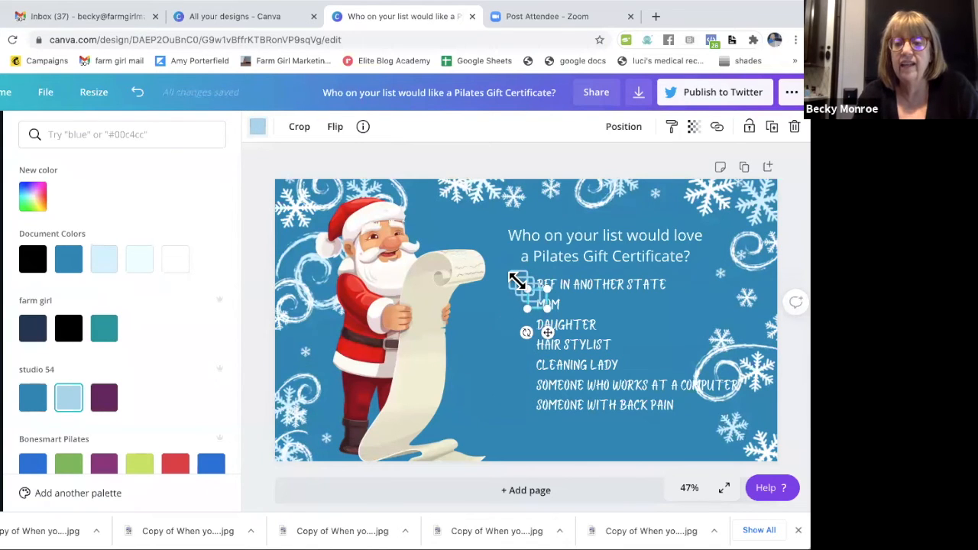
pyautogui.press('super+d')
pyautogui.press('super+d')
pyautogui.press('super+d')
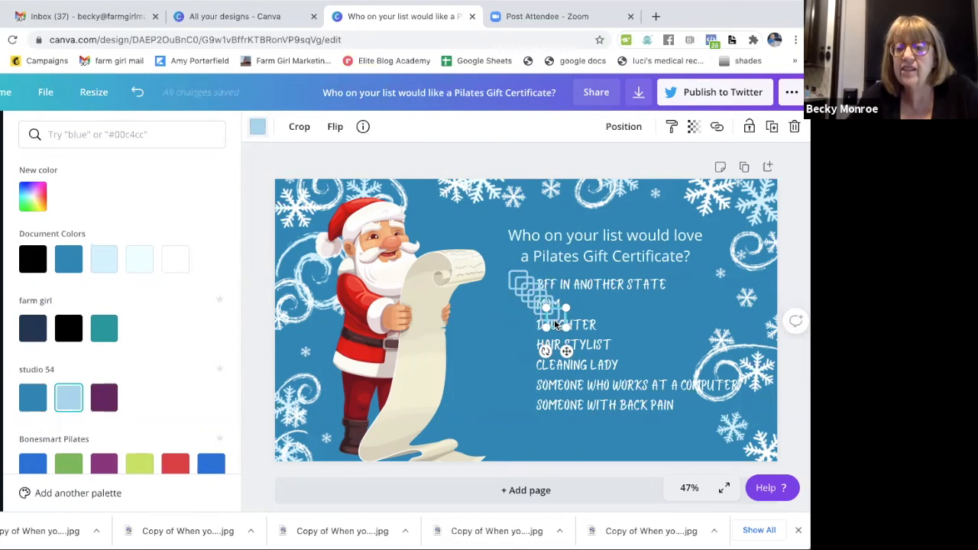
# Step: Spread the stacked check boxes into an evenly spaced vertical column beside the recipient list, down to "SOMEONE WITH BACK PAIN"
pyautogui.moveTo(554, 326); pyautogui.dragTo(521, 405)
pyautogui.moveTo(551, 317); pyautogui.dragTo(519, 382)
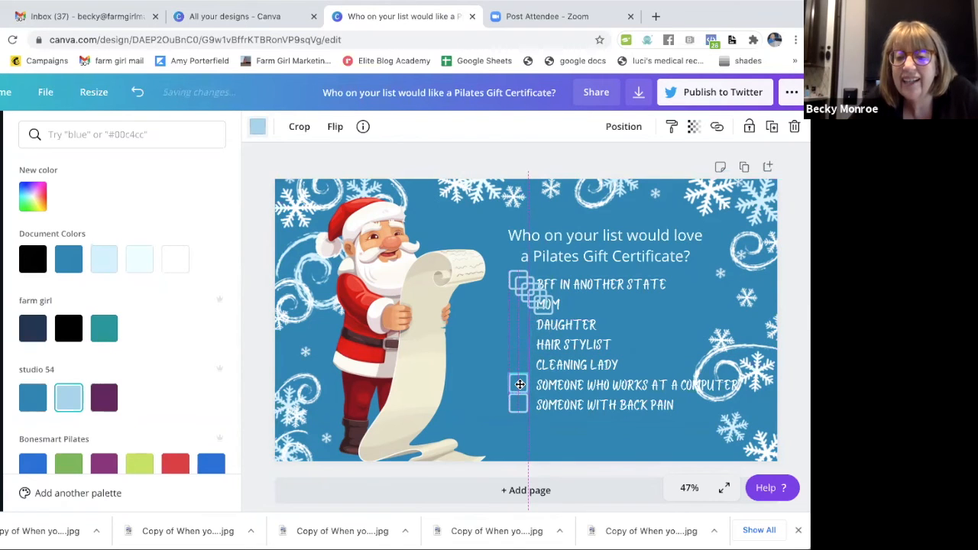
pyautogui.moveTo(517, 416); pyautogui.dragTo(520, 420)
pyautogui.moveTo(548, 306); pyautogui.dragTo(523, 359)
pyautogui.moveTo(522, 409); pyautogui.dragTo(521, 406)
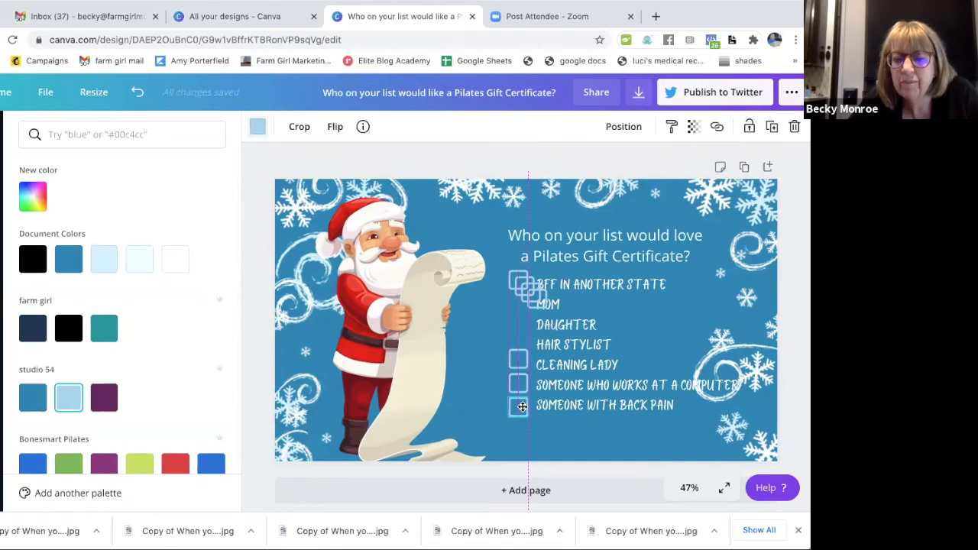
pyautogui.moveTo(543, 302); pyautogui.dragTo(515, 351)
pyautogui.moveTo(534, 292); pyautogui.dragTo(525, 309)
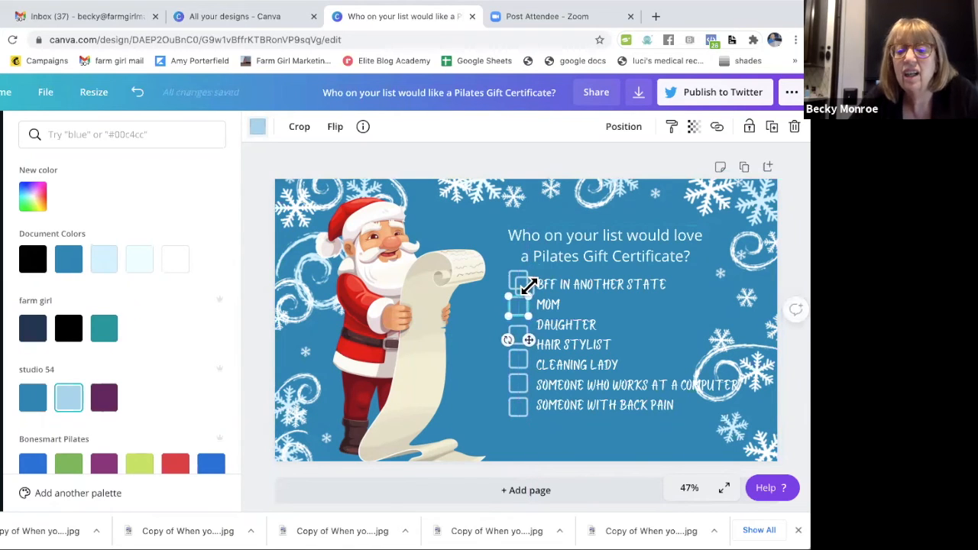
# Step: Delete the surplus check box overlapping the one beside "BFF IN ANOTHER STATE"
pyautogui.click(484, 233)
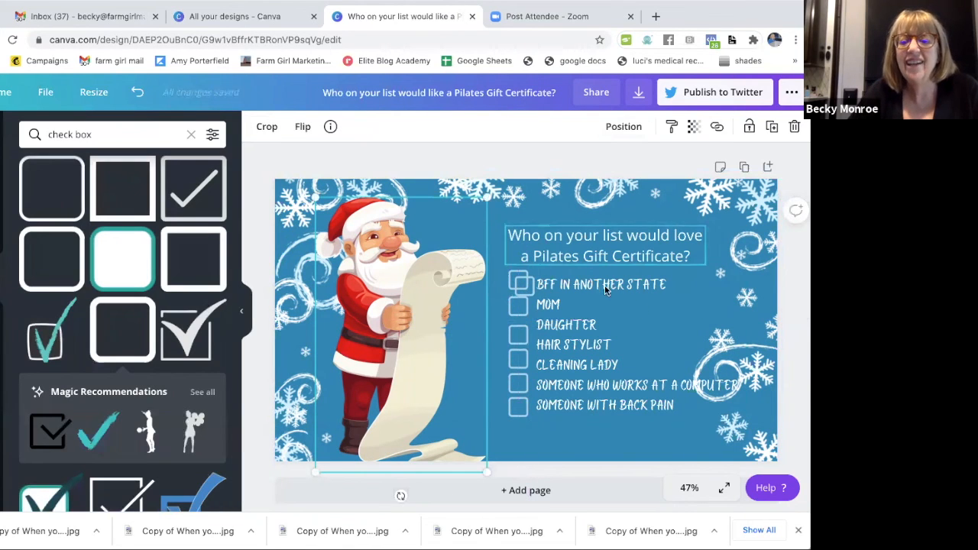
pyautogui.click(518, 284)
pyautogui.press('Delete')
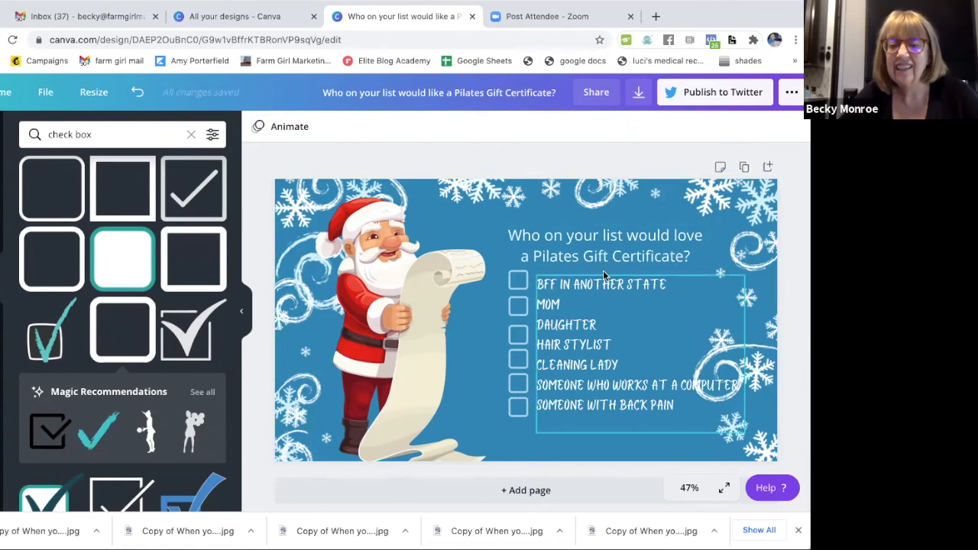
# Step: Move the recipient list up slightly to line up with the first check box and set its line height to 1.6
pyautogui.moveTo(602, 302); pyautogui.dragTo(592, 214)
pyautogui.moveTo(644, 310); pyautogui.dragTo(644, 334)
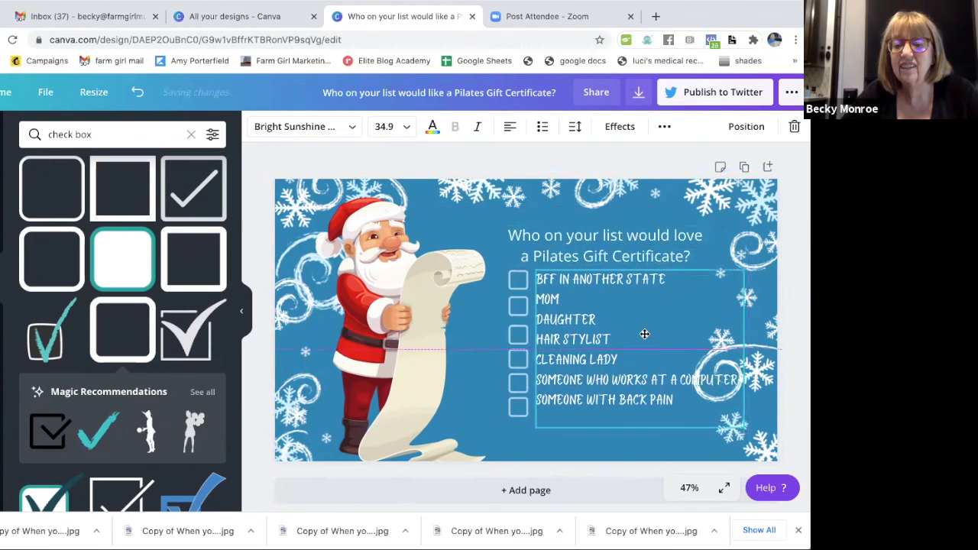
pyautogui.click(575, 127)
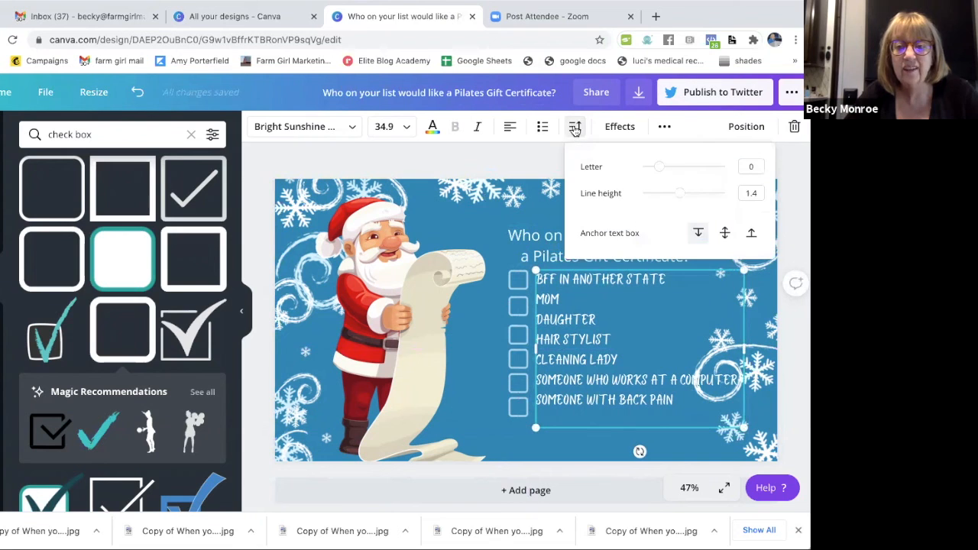
pyautogui.moveTo(683, 196); pyautogui.dragTo(688, 196)
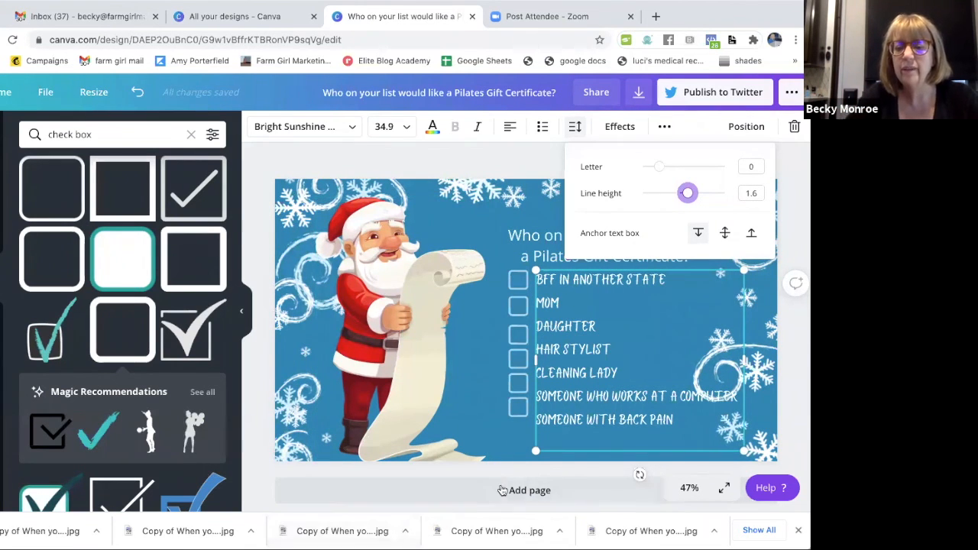
# Step: Lower the bottom four check boxes to line up with the entries from "HAIR STYLIST" to "SOMEONE WITH BACK PAIN"
pyautogui.click(500, 439)
pyautogui.moveTo(518, 406); pyautogui.dragTo(518, 424)
pyautogui.moveTo(516, 388); pyautogui.dragTo(516, 400)
pyautogui.moveTo(514, 356)
pyautogui.mouseDown()
pyautogui.moveTo(516, 375)
pyautogui.moveTo(519, 355)
pyautogui.mouseUp()
pyautogui.click(516, 341)
pyautogui.moveTo(518, 398); pyautogui.dragTo(518, 395)
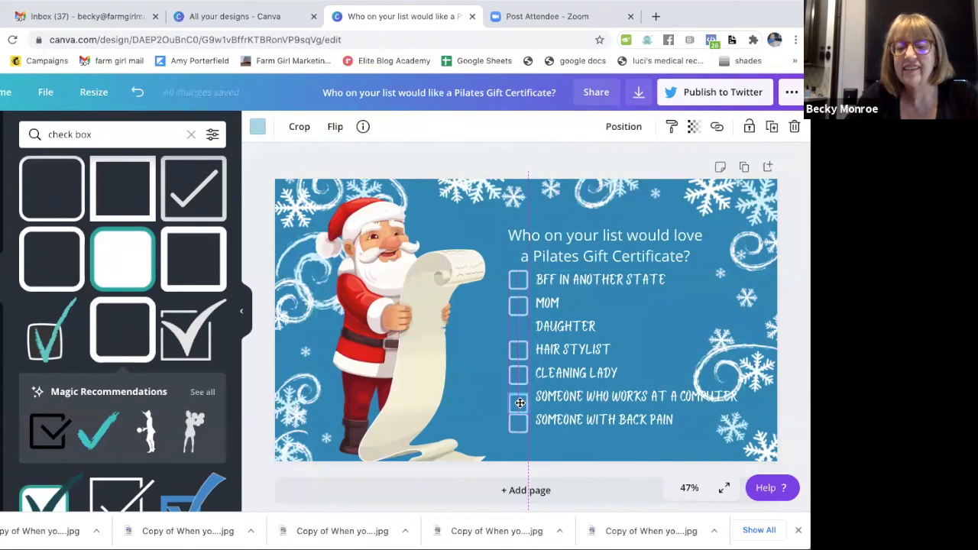
# Step: Duplicate the check box beside "MOM" and place the copy beside "DAUGHTER"
pyautogui.click(518, 308)
pyautogui.moveTo(518, 307); pyautogui.dragTo(521, 334)
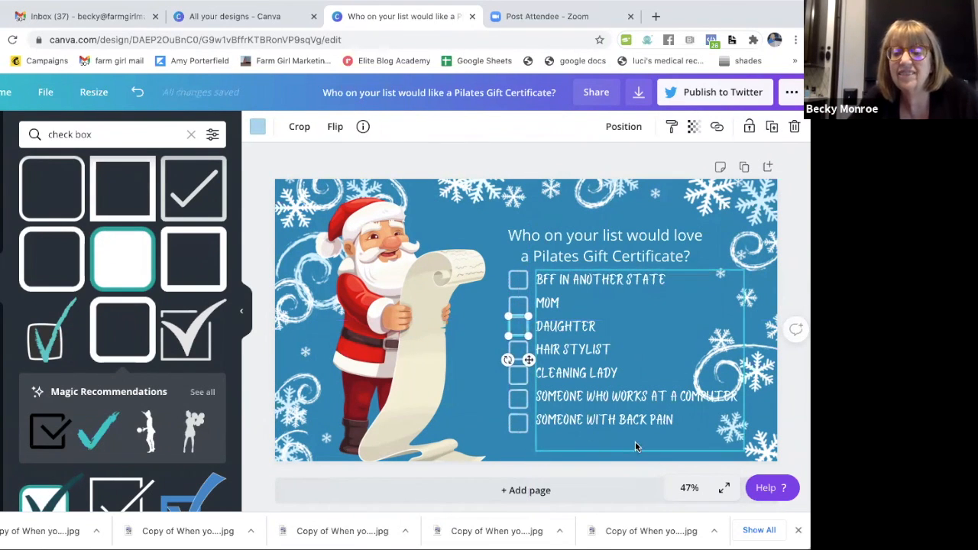
pyautogui.click(495, 426)
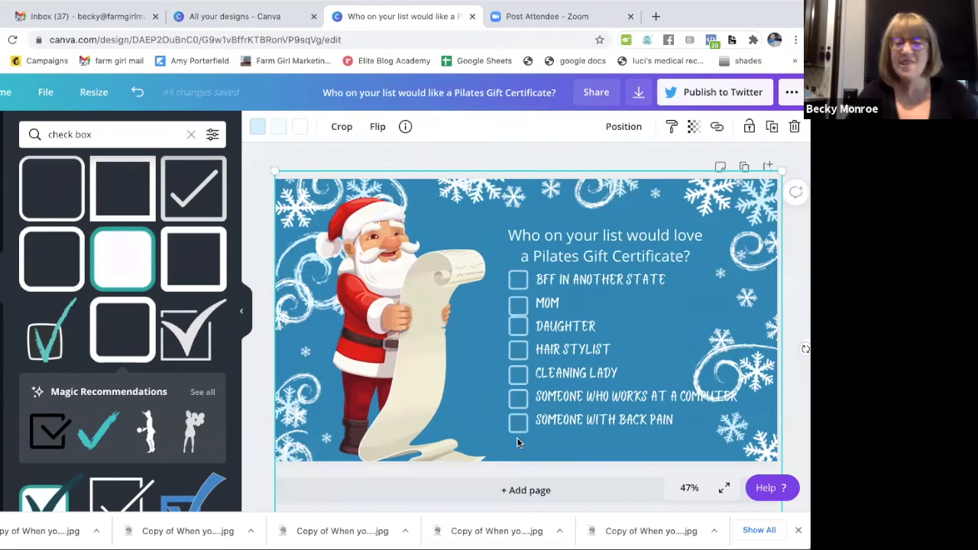